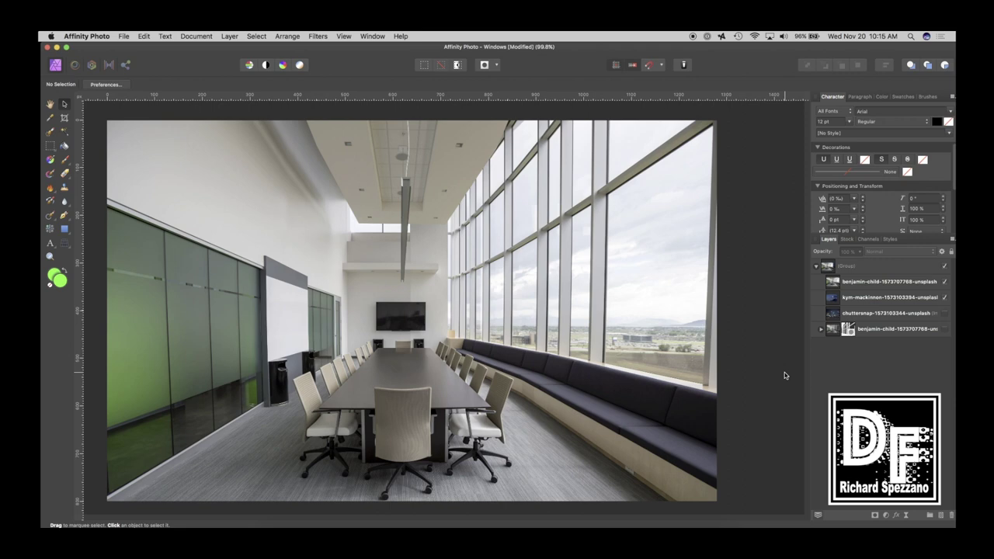
Duplicate the chuttersnap night city layer and move the copy above the Group.
left_click(834, 319)
key("super+j")
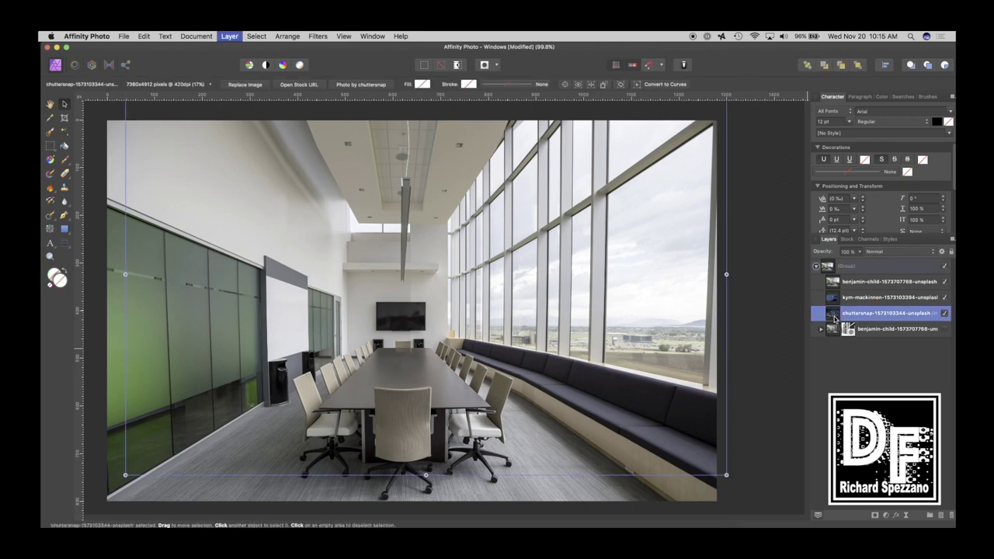
left_click_drag(832, 313, 826, 260)
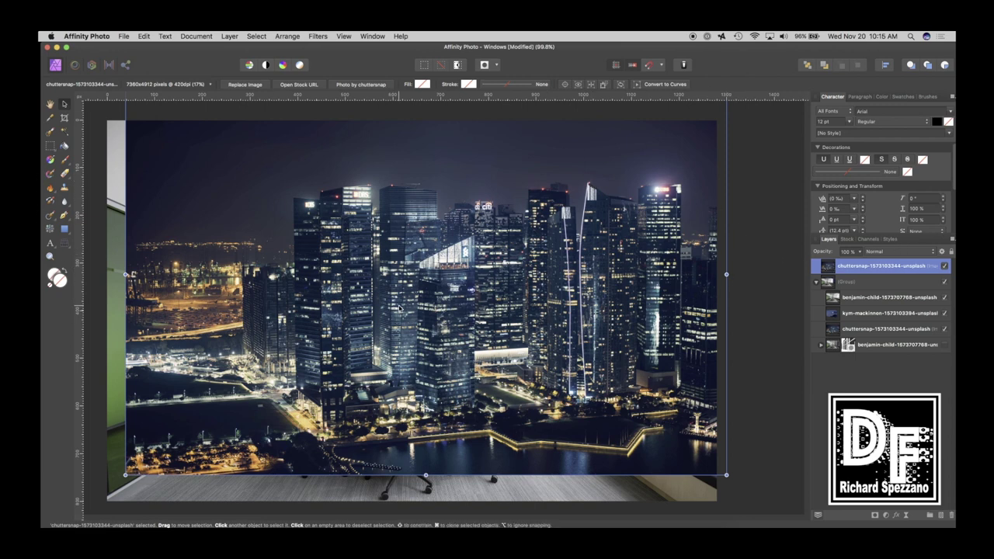
Duplicate the benjamin-child room layer, move it to the top, and collapse the Group.
left_click(833, 303)
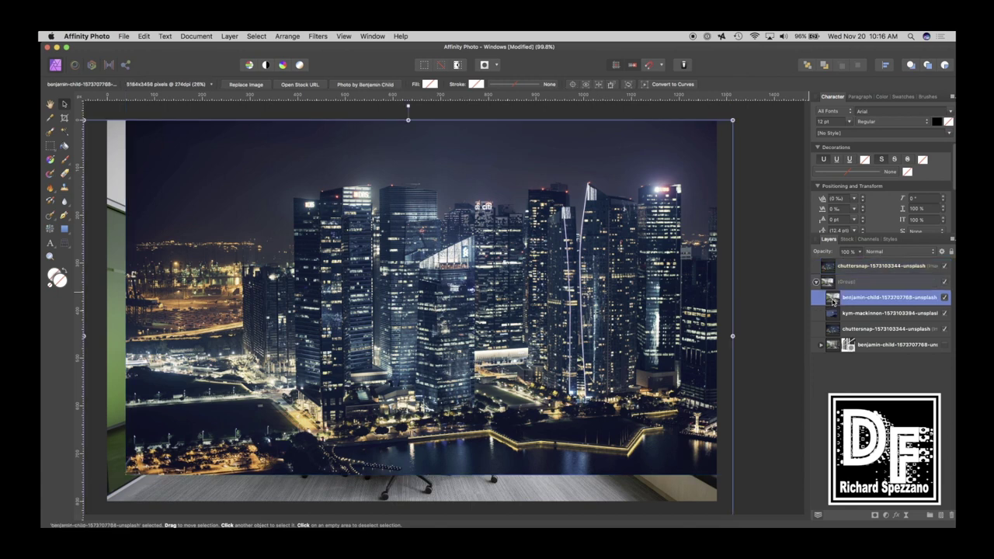
key("super+j")
left_click_drag(833, 302, 825, 264)
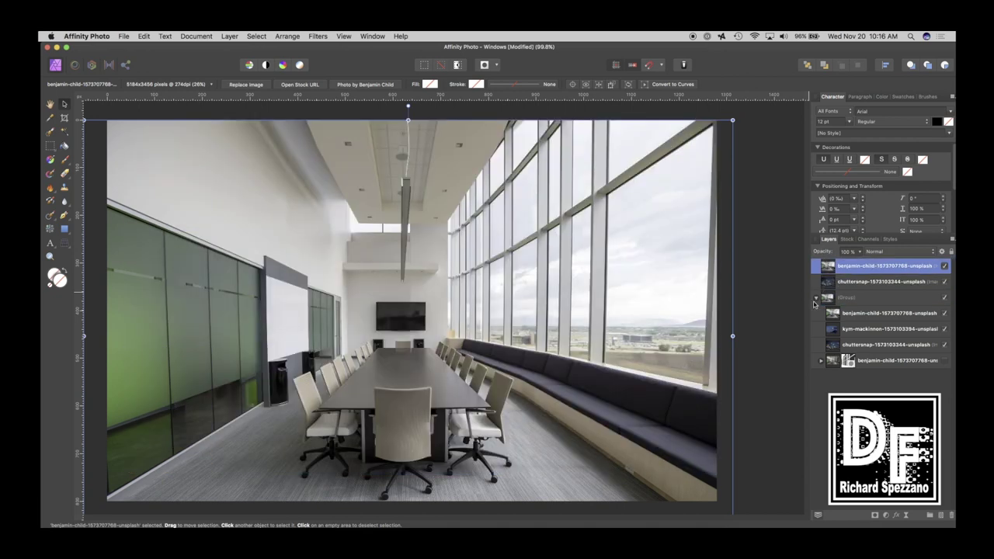
left_click(817, 298)
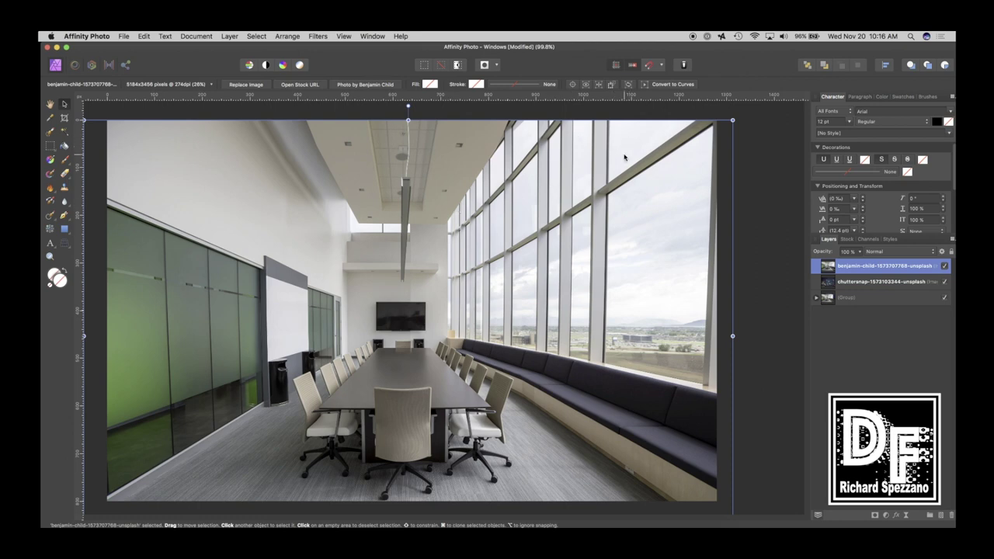
Flood-select the bright upper window panes at 5% tolerance and add an inverted mask to the room photo.
left_click(65, 133)
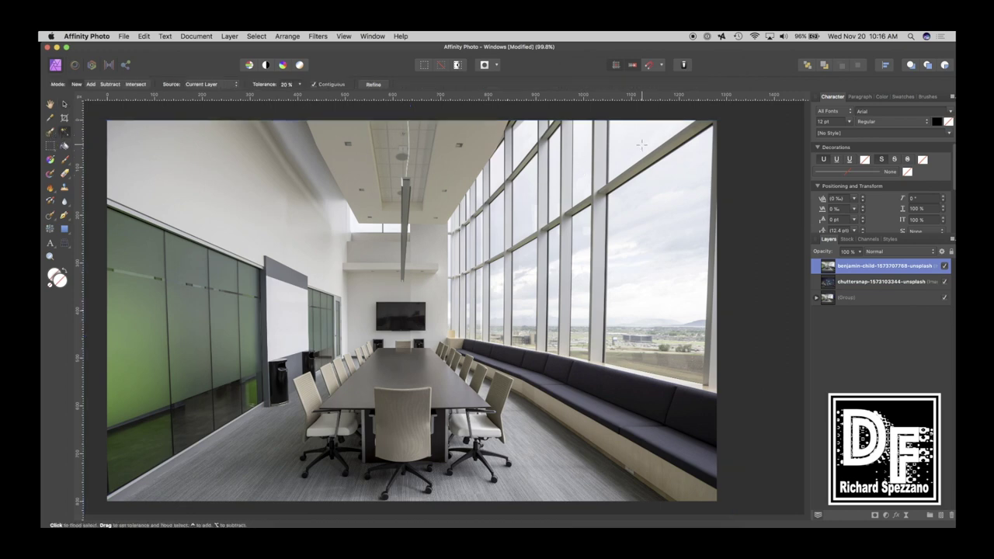
left_click_drag(626, 152, 666, 116)
left_click_drag(576, 141, 581, 155)
left_click(875, 516)
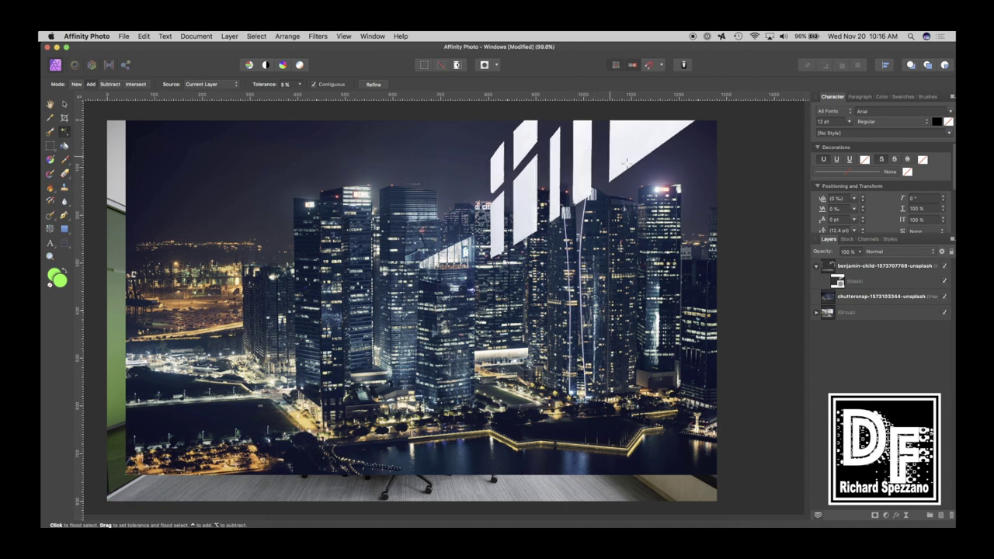
left_click(842, 284)
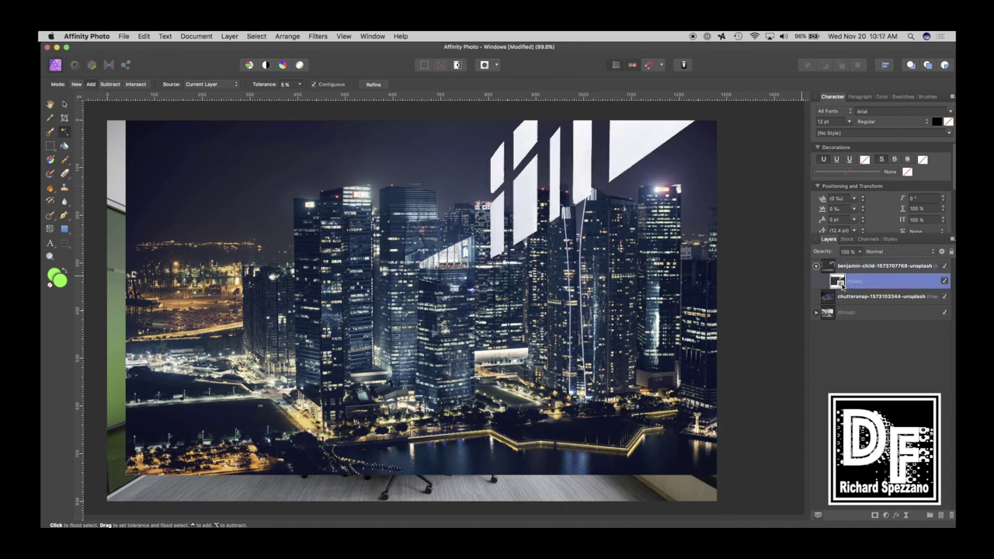
key("super+i")
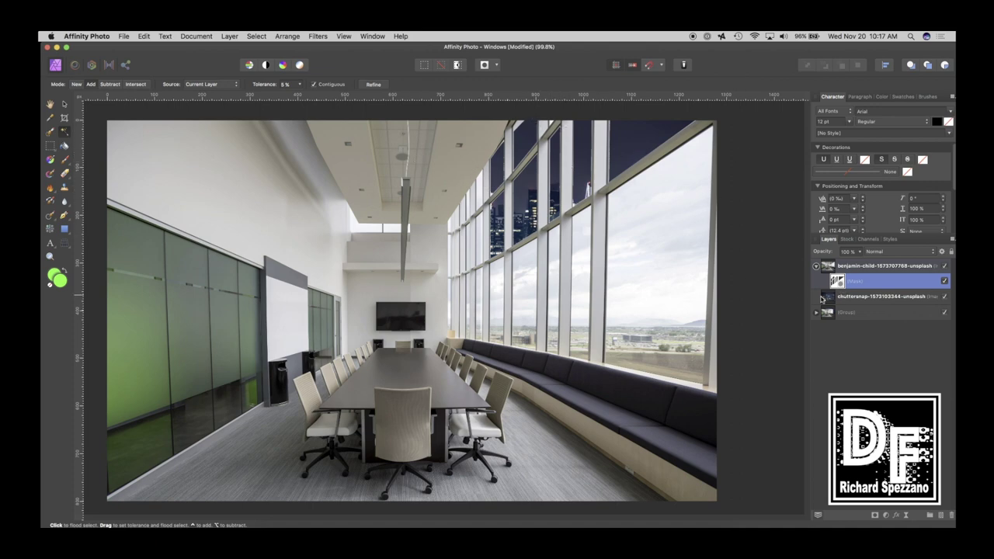
Add a new green fill layer above the chuttersnap night city layer.
left_click(863, 300)
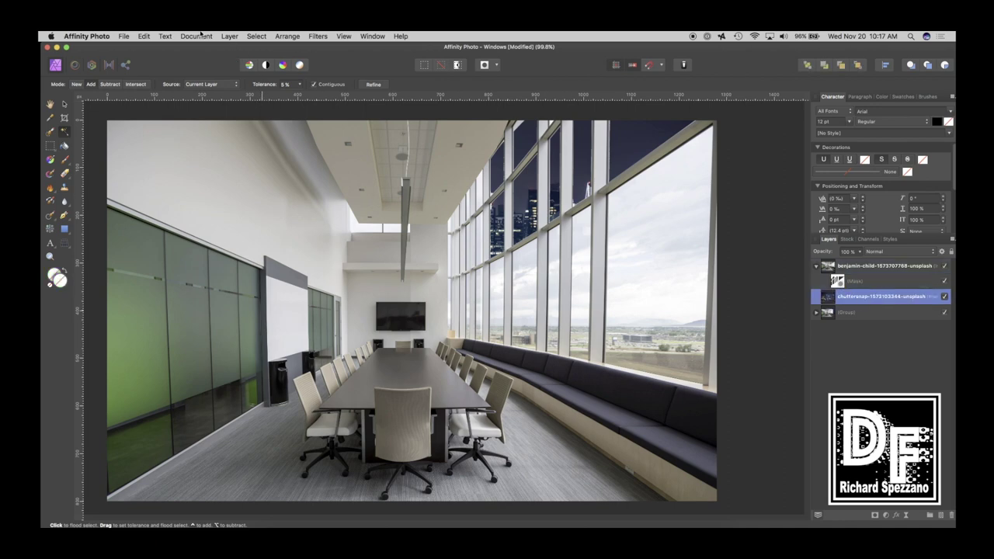
left_click(229, 36)
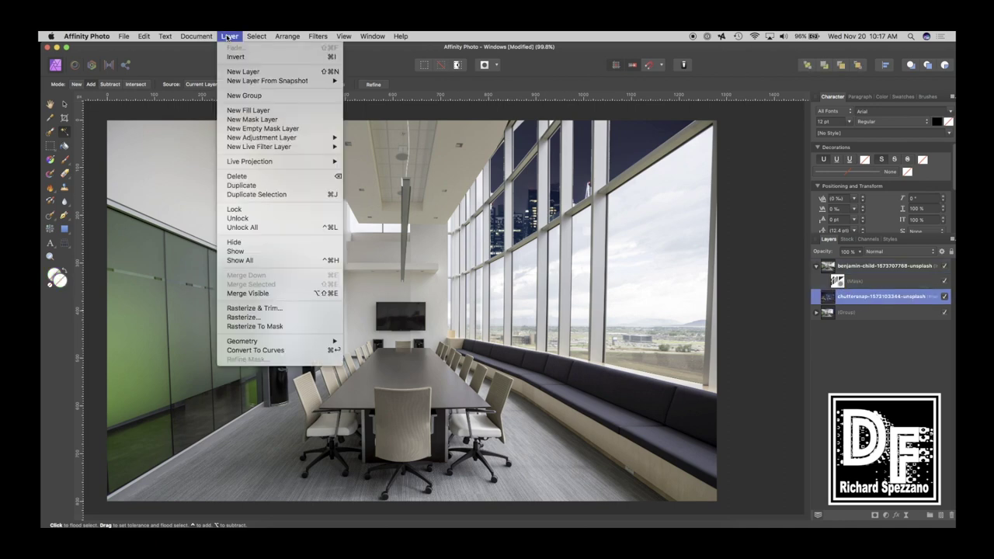
left_click(247, 110)
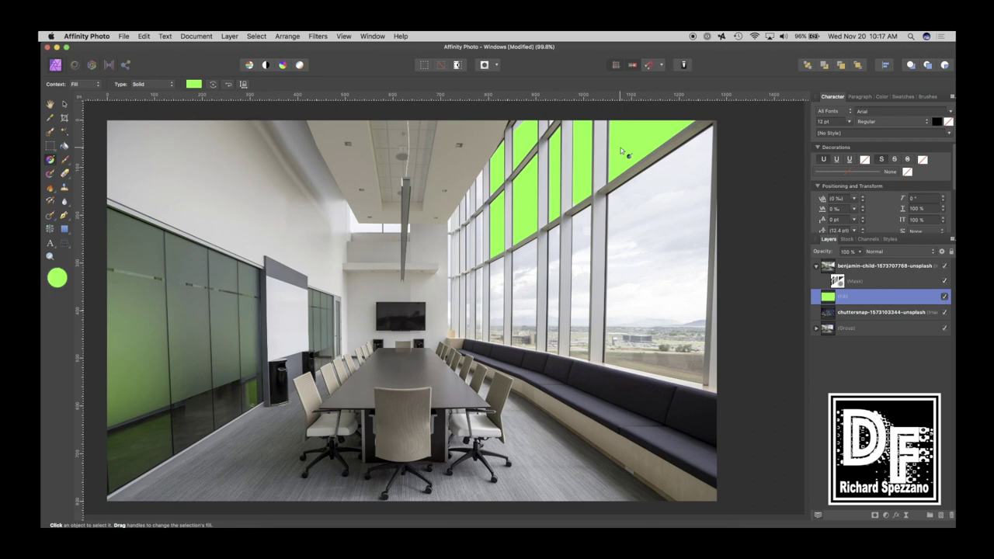
left_click(65, 104)
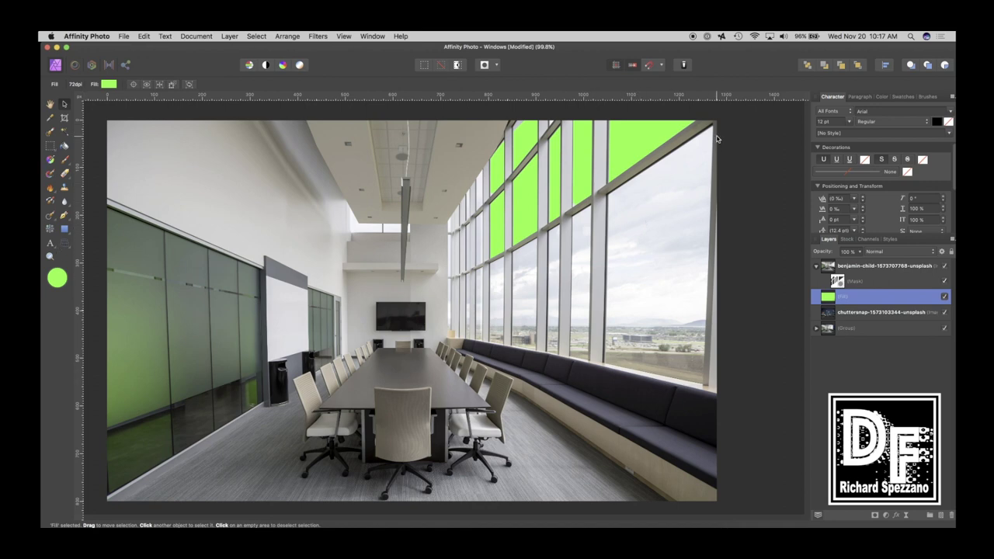
left_click(65, 217)
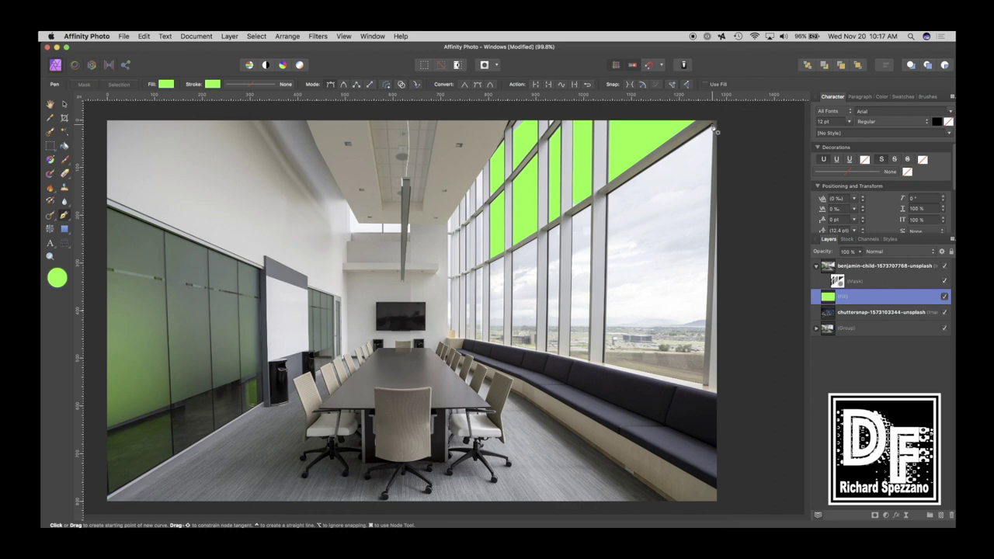
Trace the large right-hand pane with a four-corner Pen curve.
left_click(610, 199)
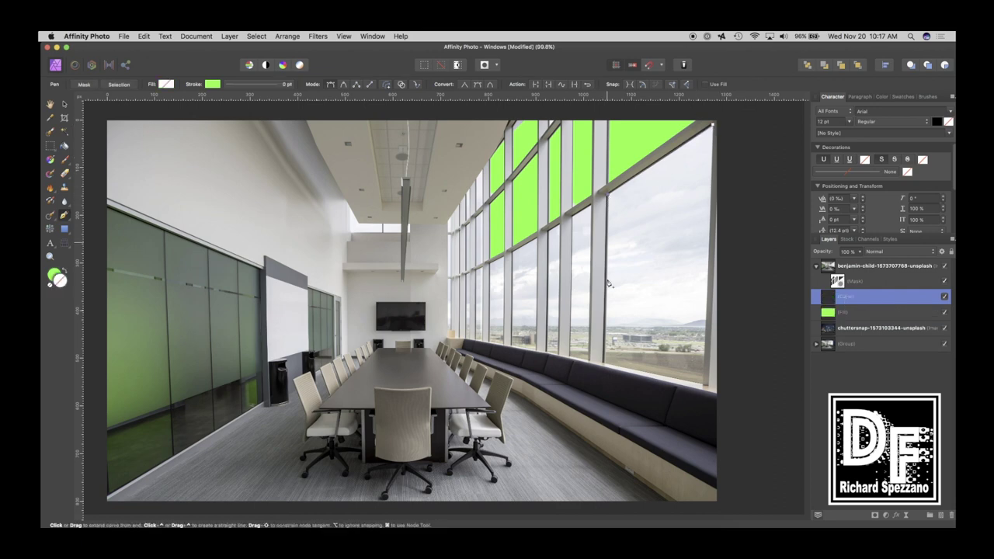
left_click(607, 365)
left_click(702, 383)
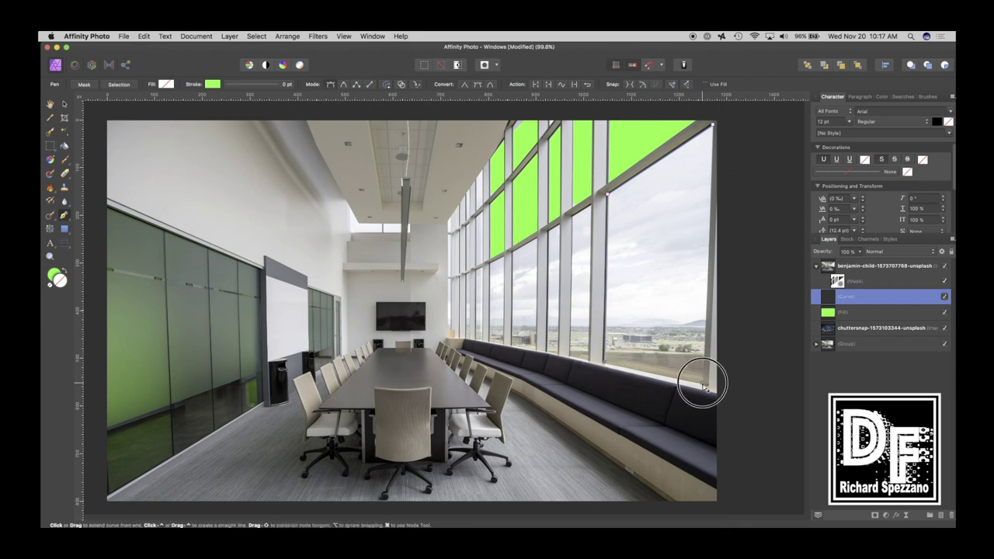
left_click(713, 126)
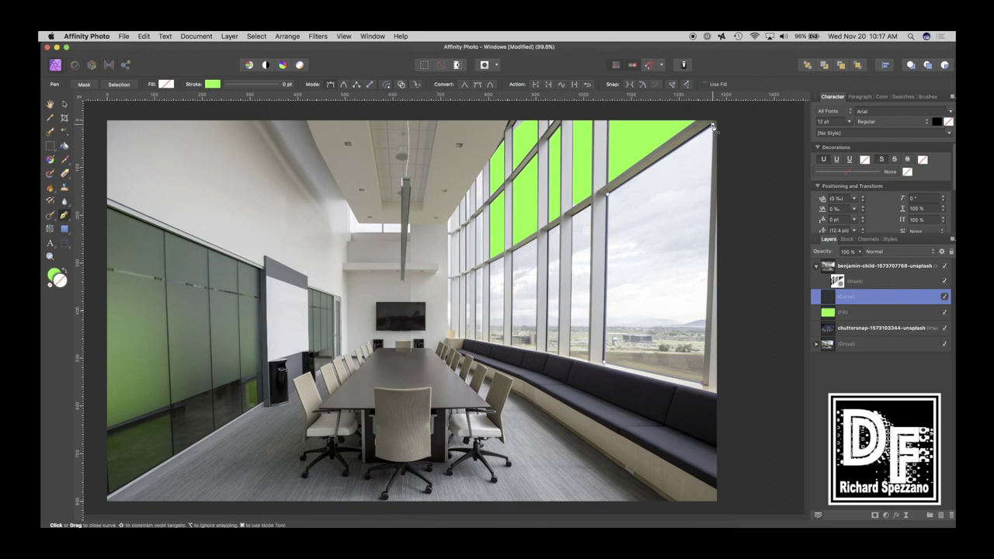
key("super+2")
With the Node Tool, fit the outline's top-right and bottom-right nodes to the frame corners.
left_click(69, 216)
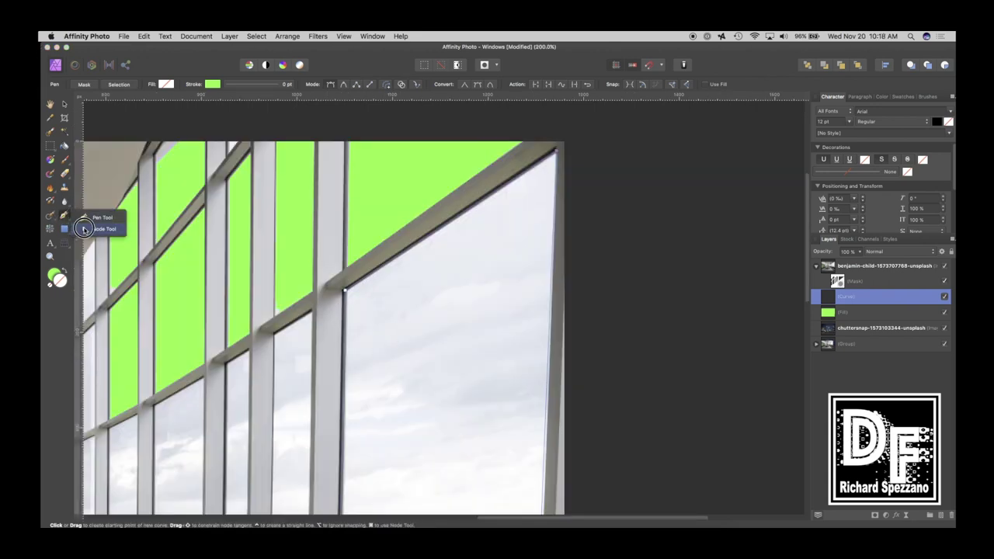
left_click(102, 228)
left_click(553, 151)
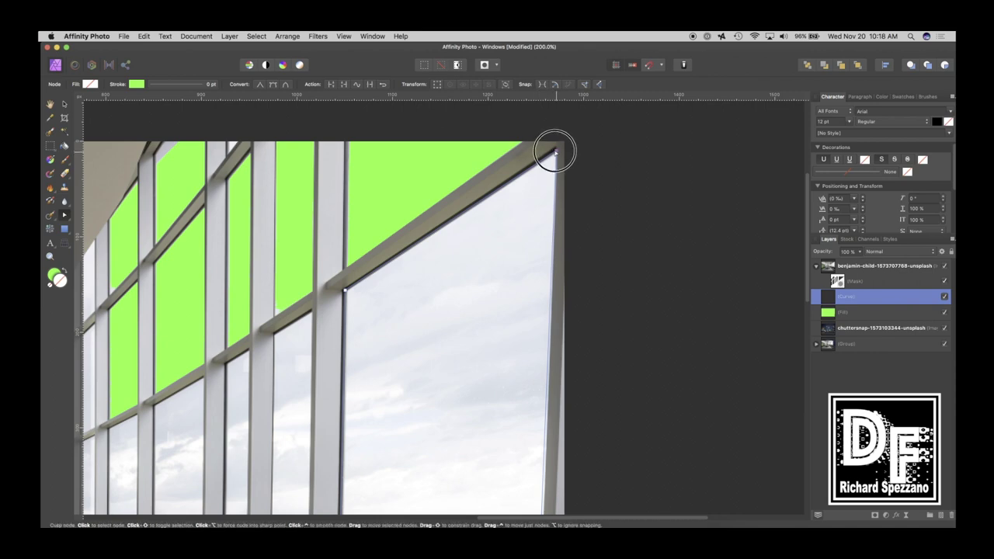
left_click_drag(554, 152, 556, 155)
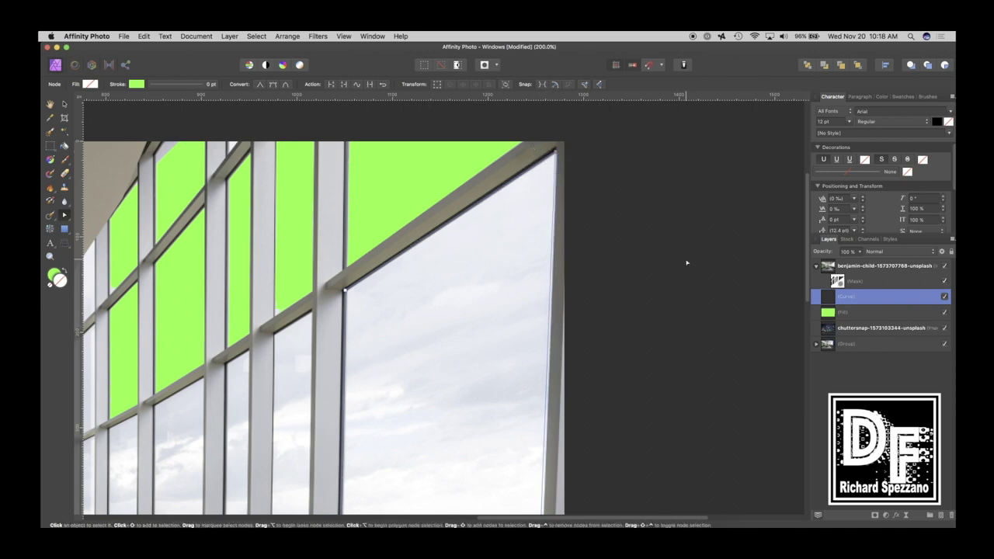
scroll(683, 264, "down", 10)
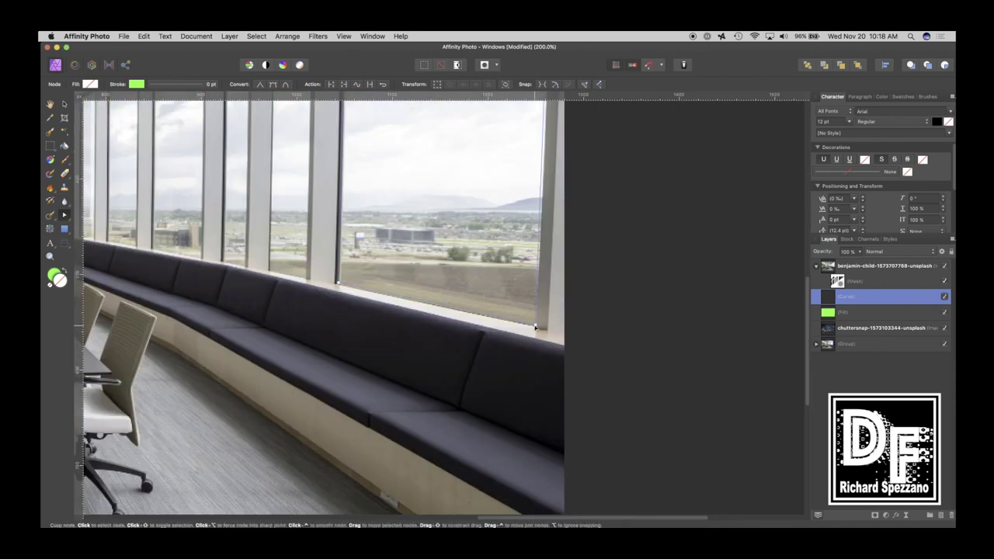
left_click_drag(538, 326, 545, 327)
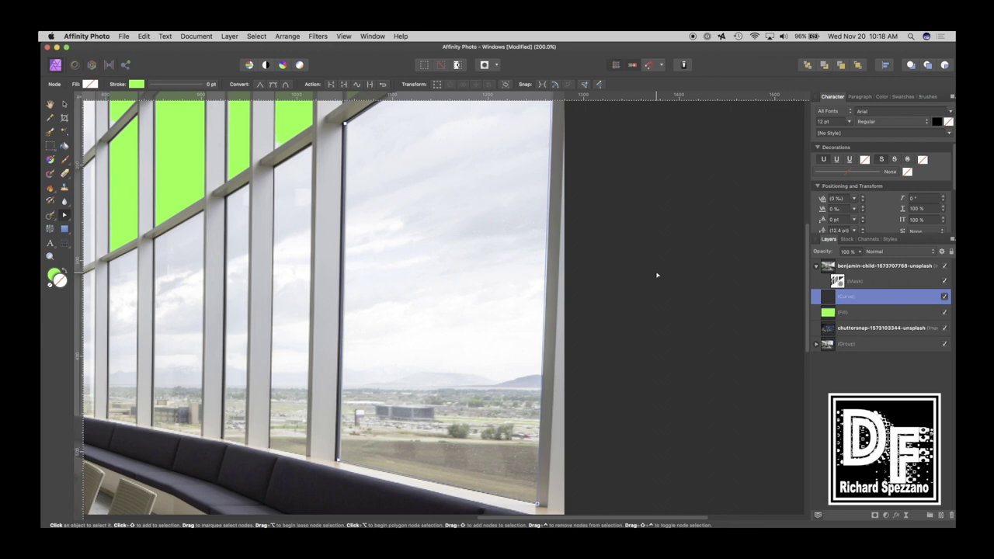
scroll(657, 275, "up", 5)
left_click(556, 113)
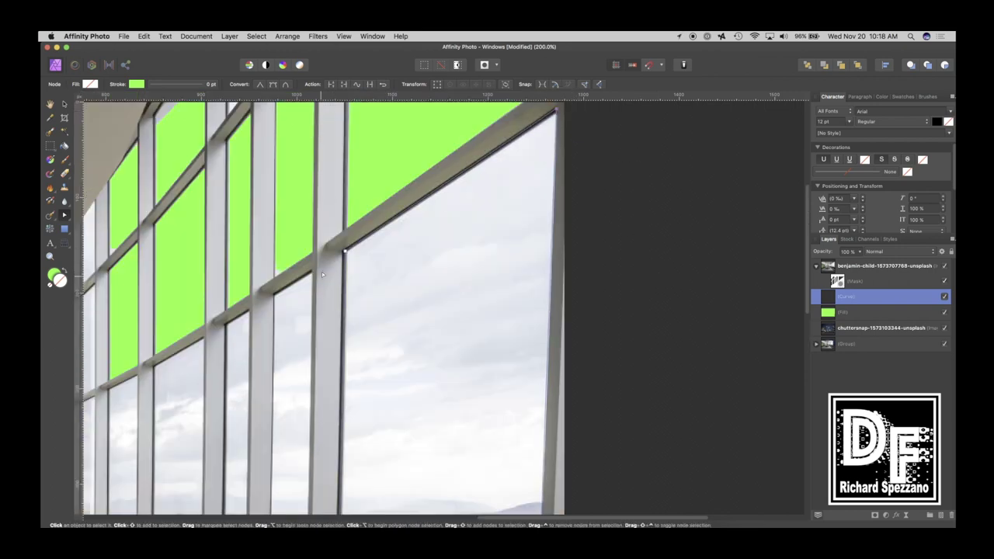
scroll(426, 303, "down", 8)
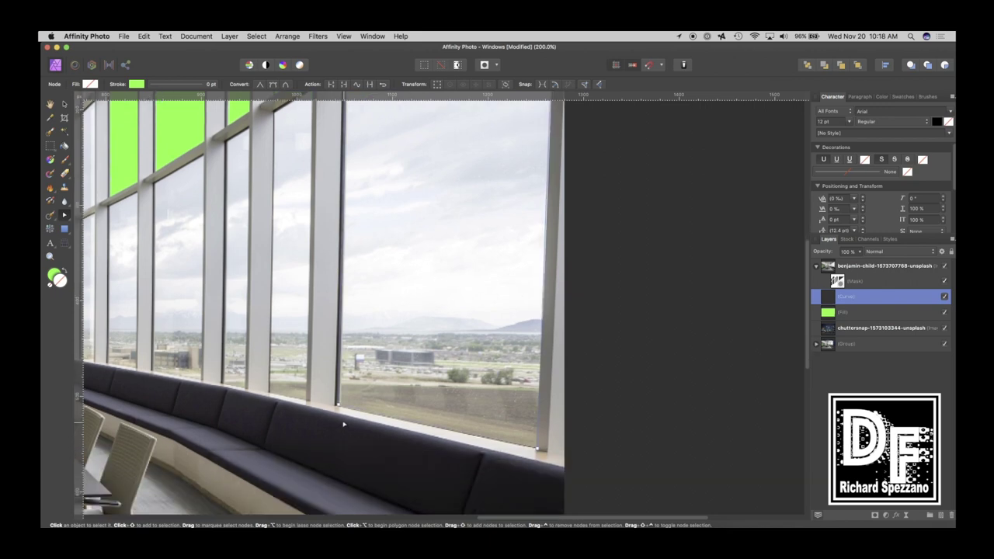
left_click_drag(68, 217, 97, 217)
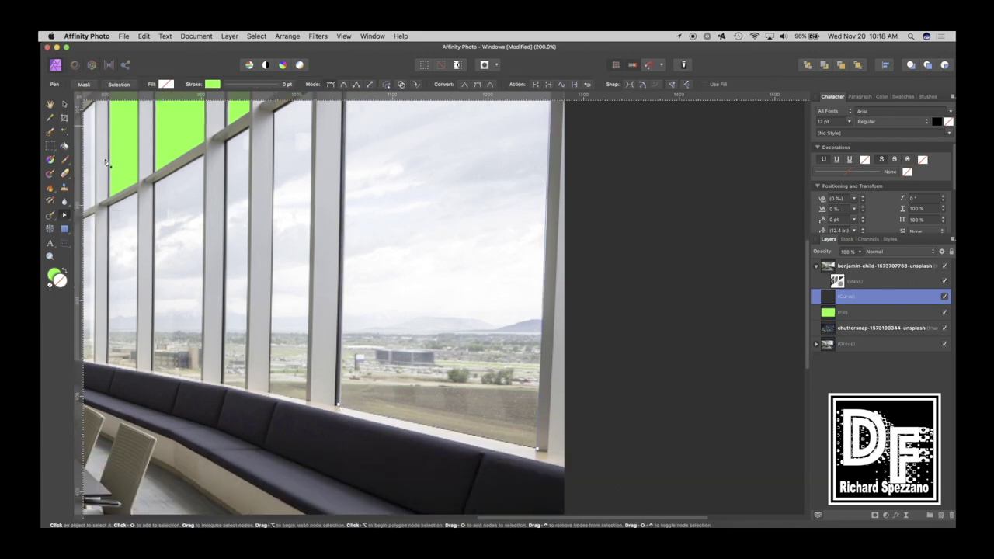
Turn the pane outline into a selection and flood-fill the room mask white inside it.
left_click(118, 86)
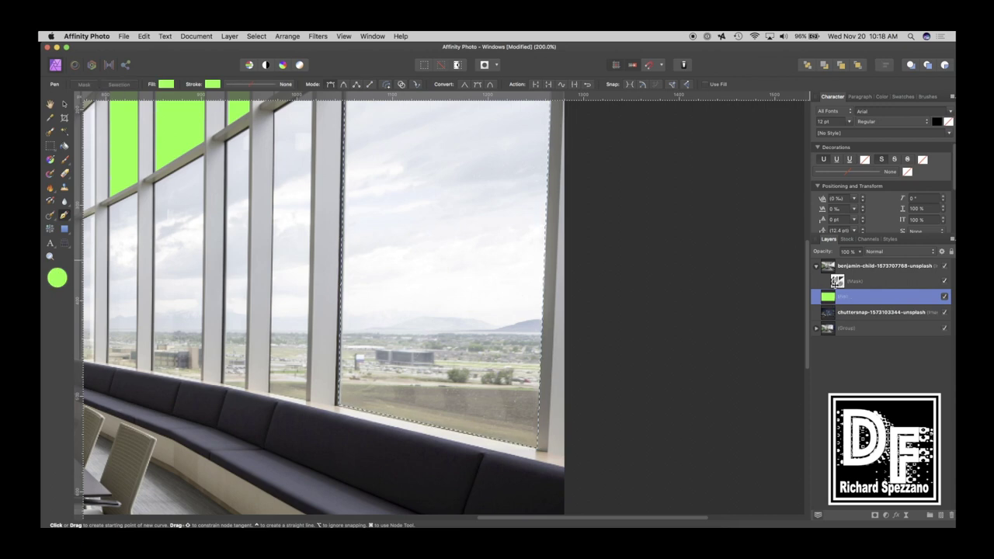
left_click(838, 282)
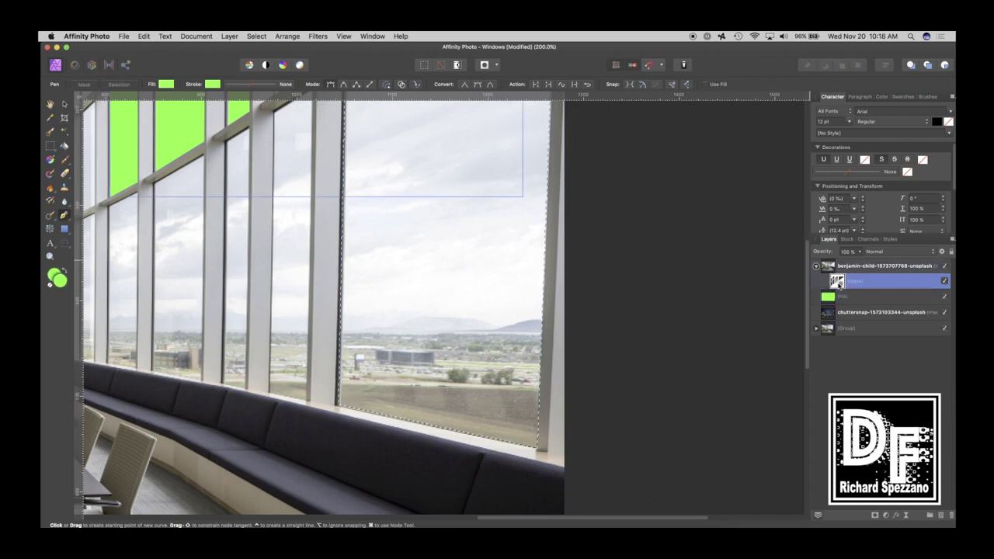
left_click(65, 146)
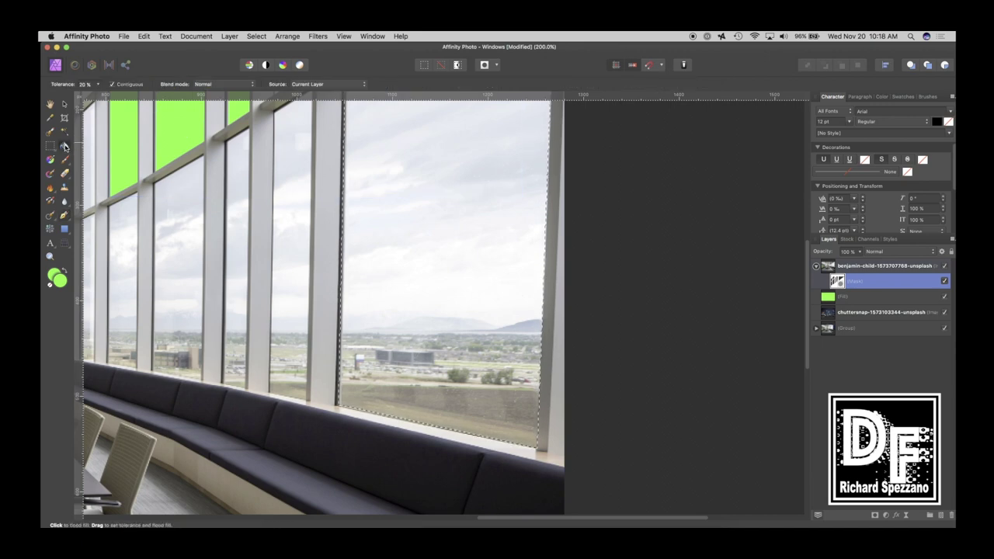
key("d")
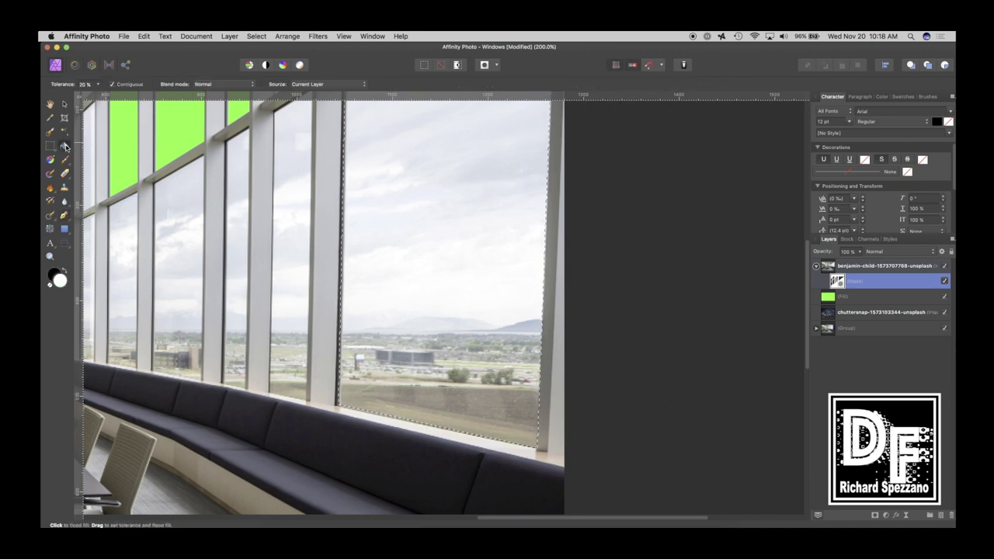
left_click(66, 266)
left_click(388, 220)
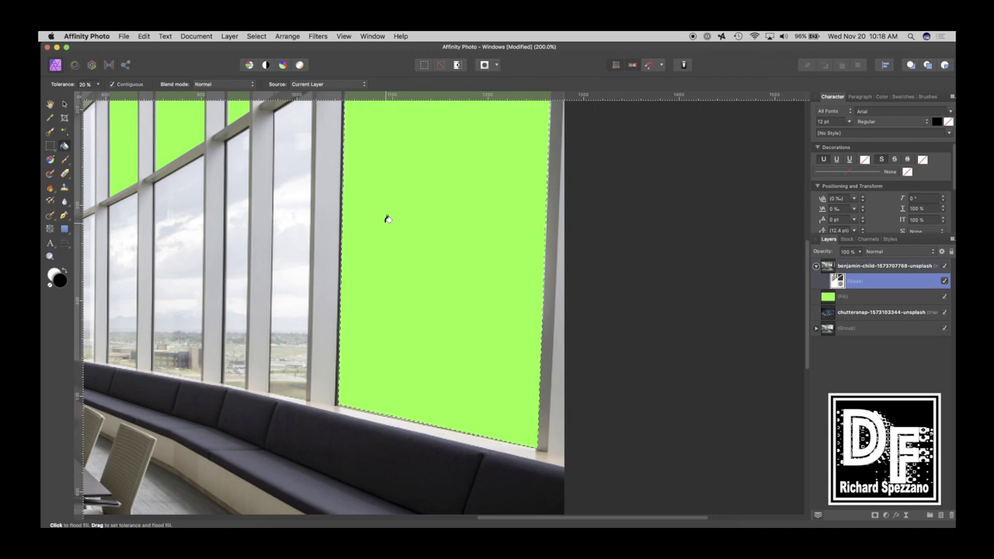
left_click(65, 105)
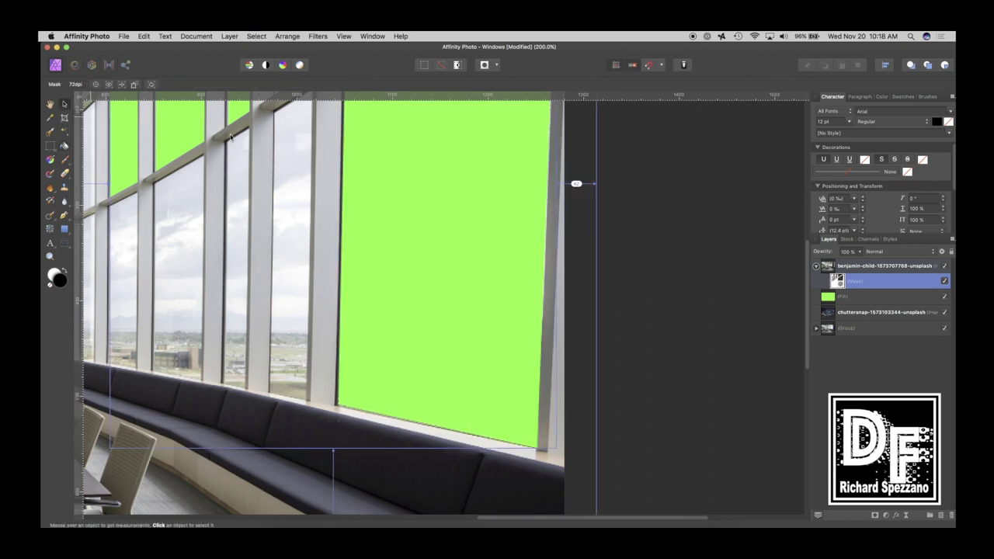
left_click_drag(334, 450, 121, 170)
left_click(120, 170)
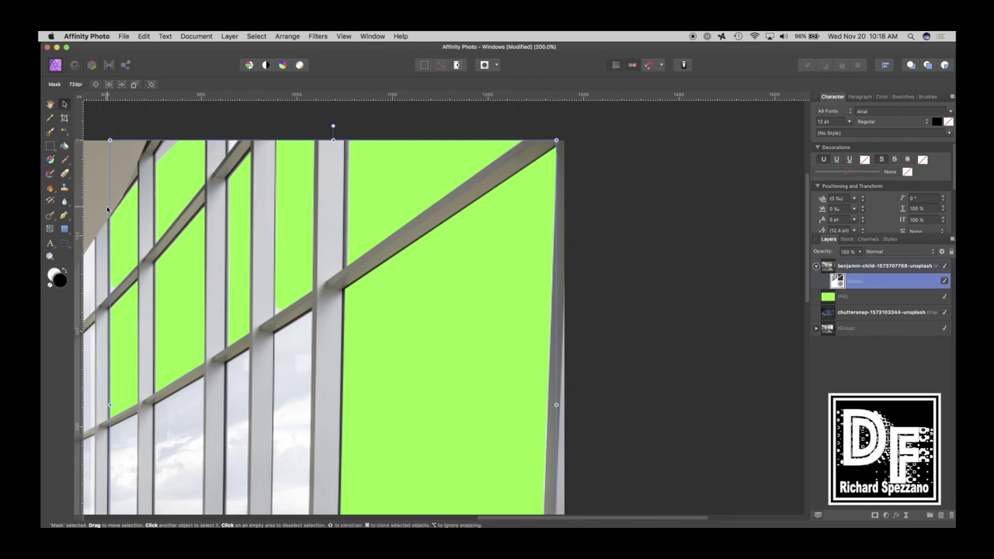
key("super+minus")
key("super+minus")
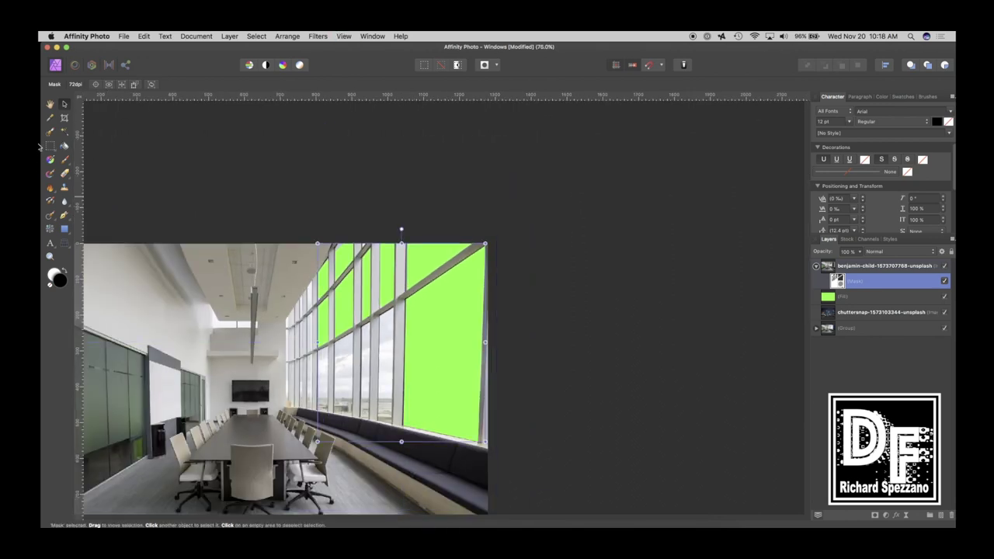
left_click_drag(182, 324, 326, 249)
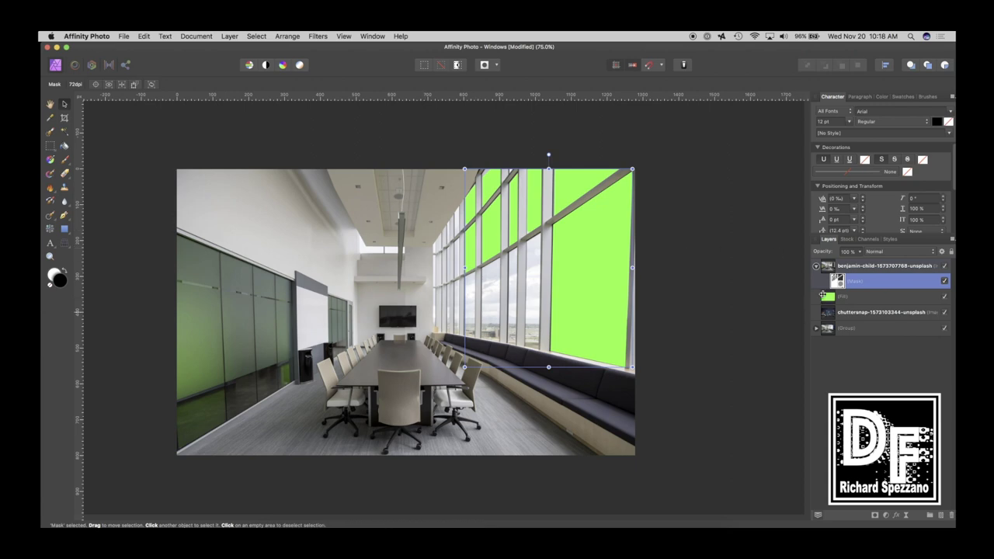
left_click(816, 266)
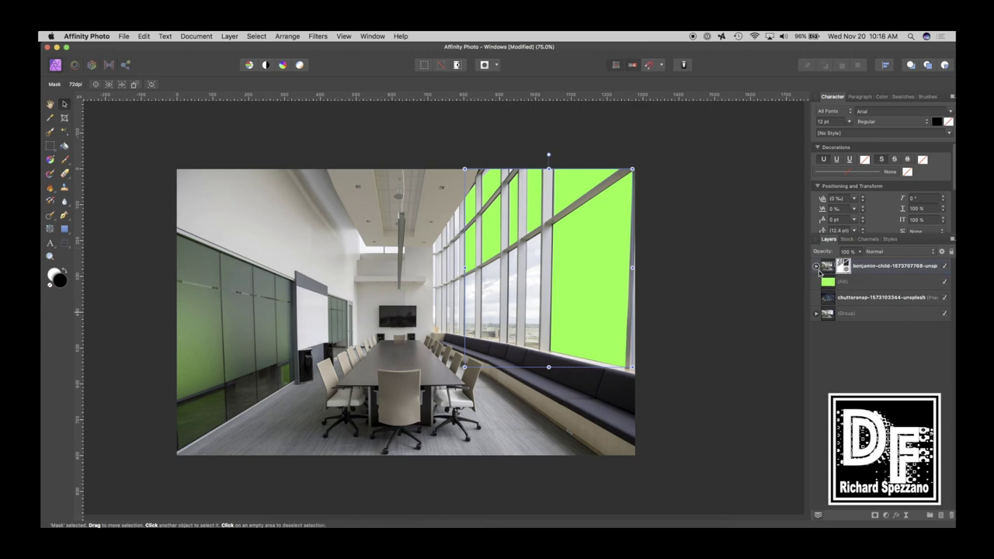
left_click(817, 313)
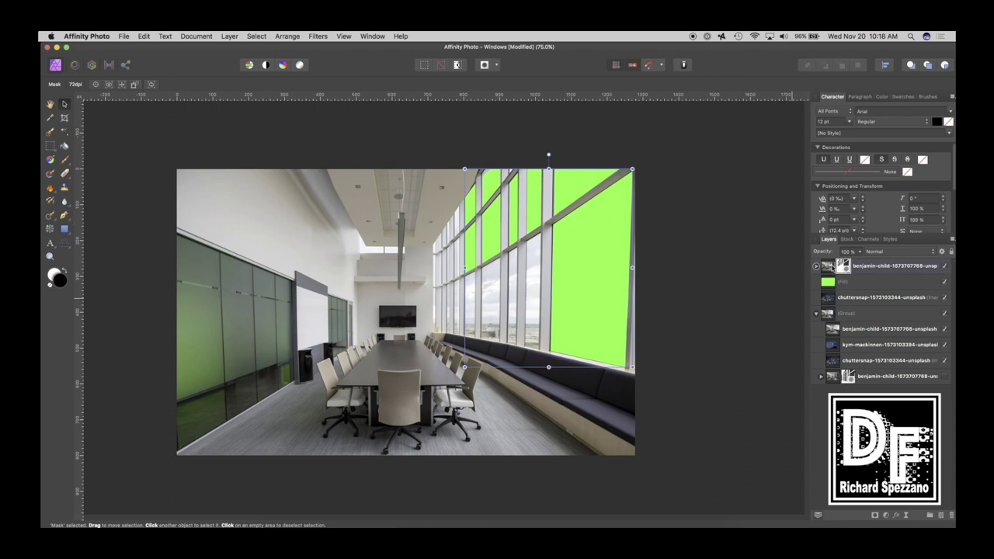
left_click_drag(830, 267, 851, 354)
left_click_drag(831, 391, 828, 264)
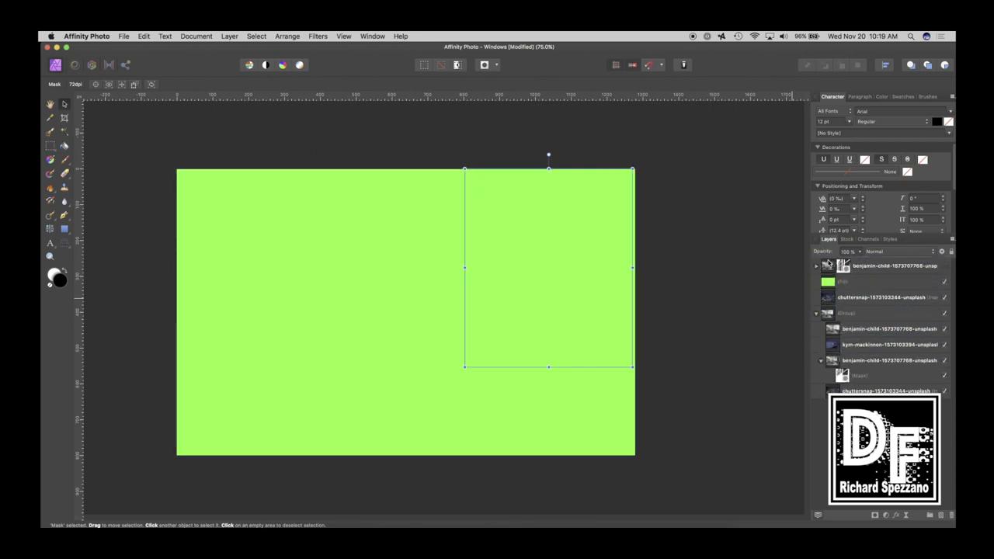
left_click(946, 267)
left_click(817, 313)
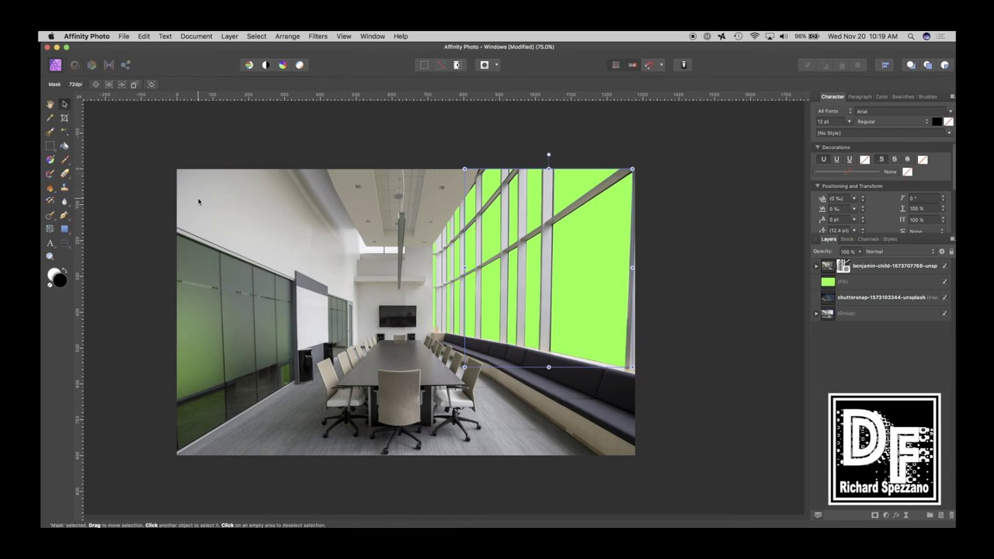
left_click(207, 125)
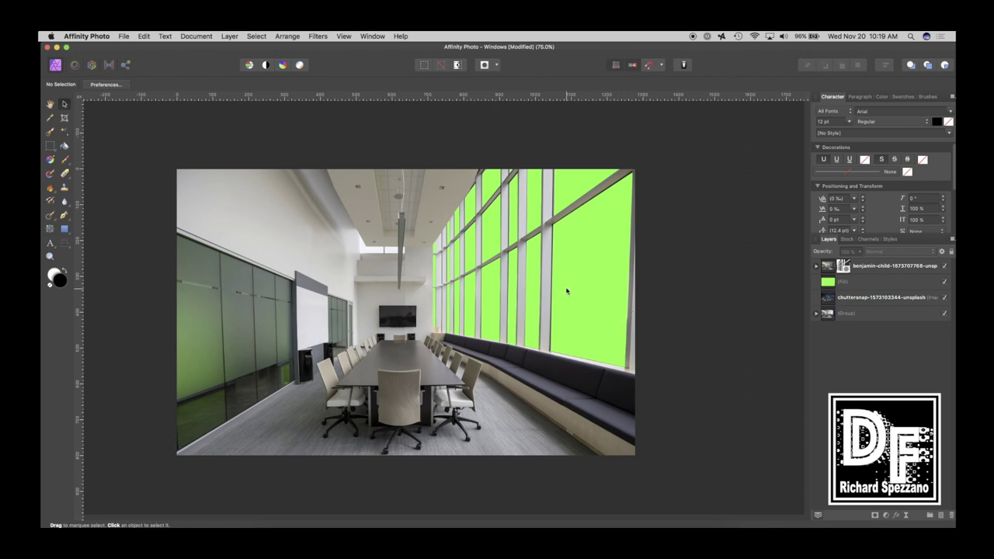
left_click(849, 268)
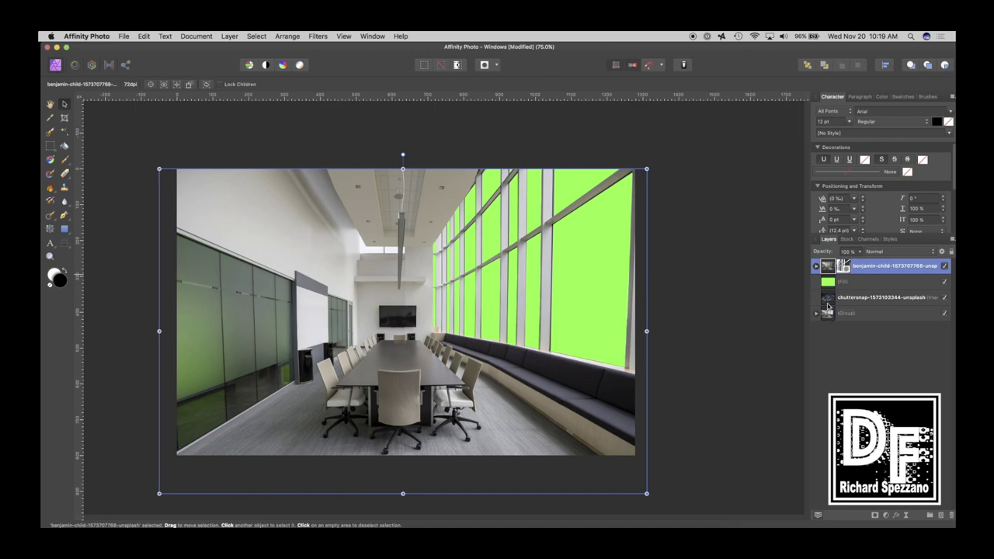
Move the chuttersnap layer to the top and position the skyline over the room's right side.
left_click_drag(827, 300, 826, 264)
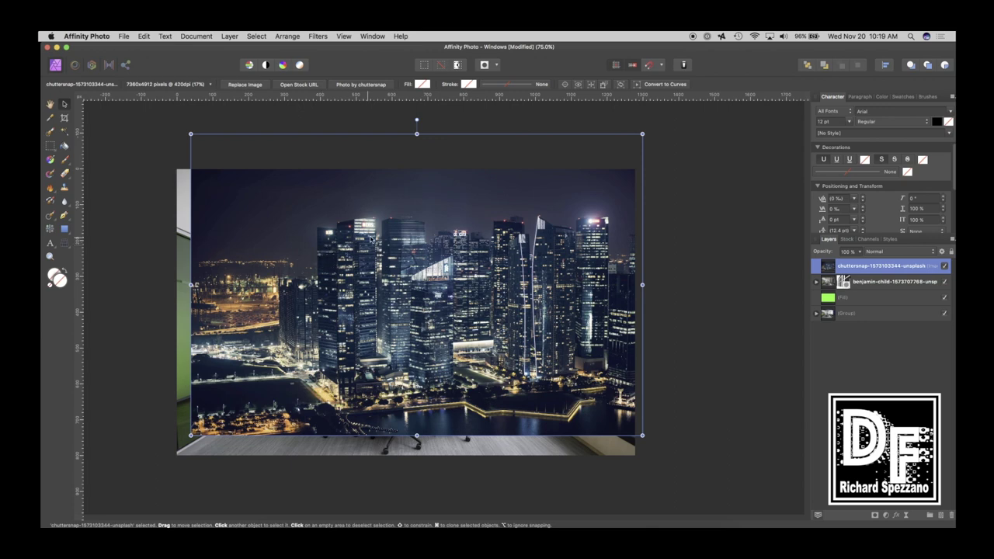
left_click_drag(464, 236, 496, 206)
scroll(719, 277, "up", 3)
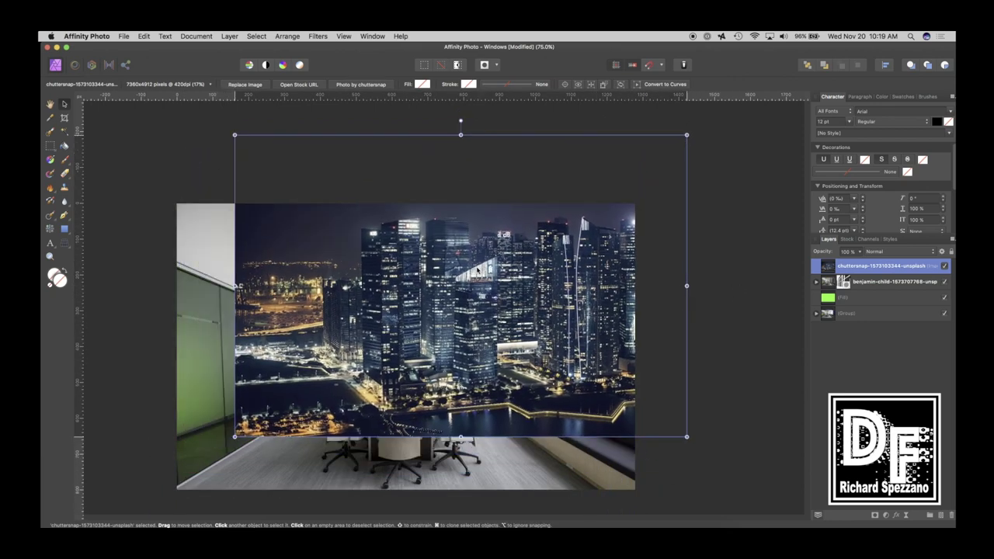
left_click(945, 267)
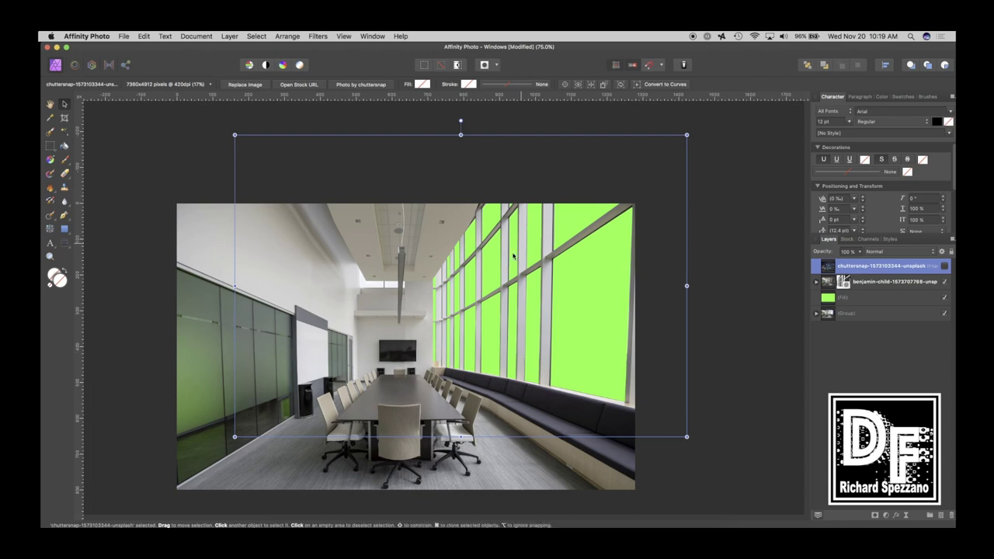
left_click_drag(548, 290, 559, 302)
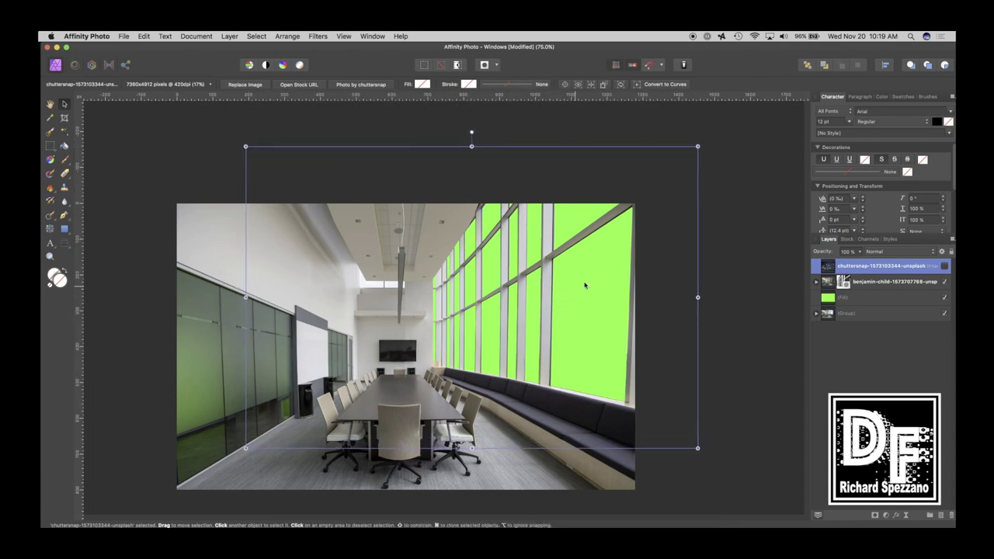
left_click(945, 266)
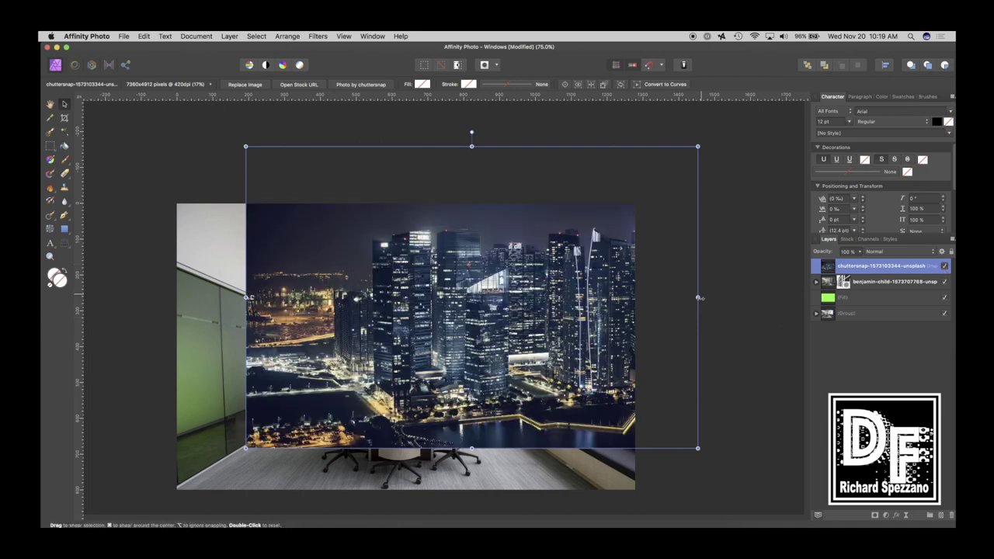
key("super+minus")
key("super+minus")
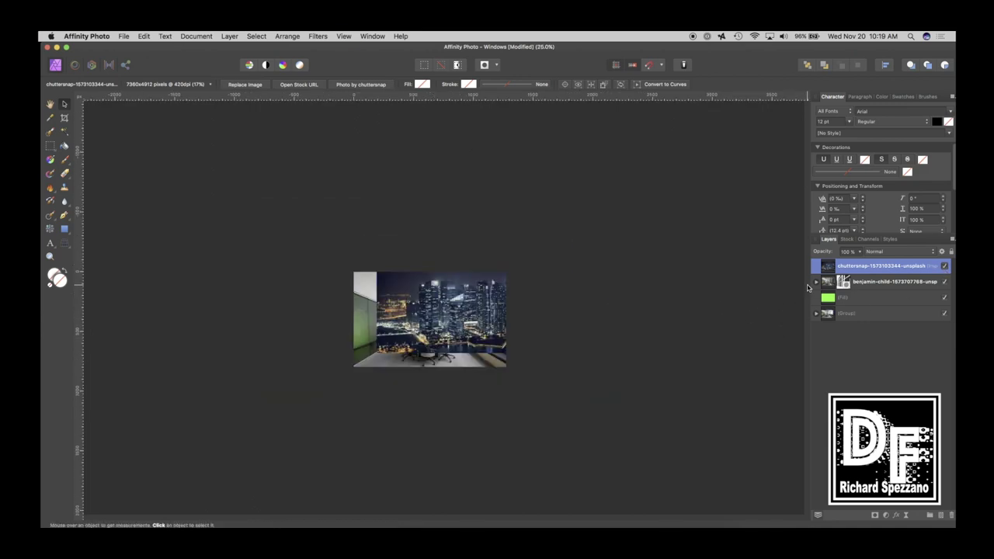
Add a Live Perspective filter to the city layer and drag its four corners to match the window wall.
left_click(905, 516)
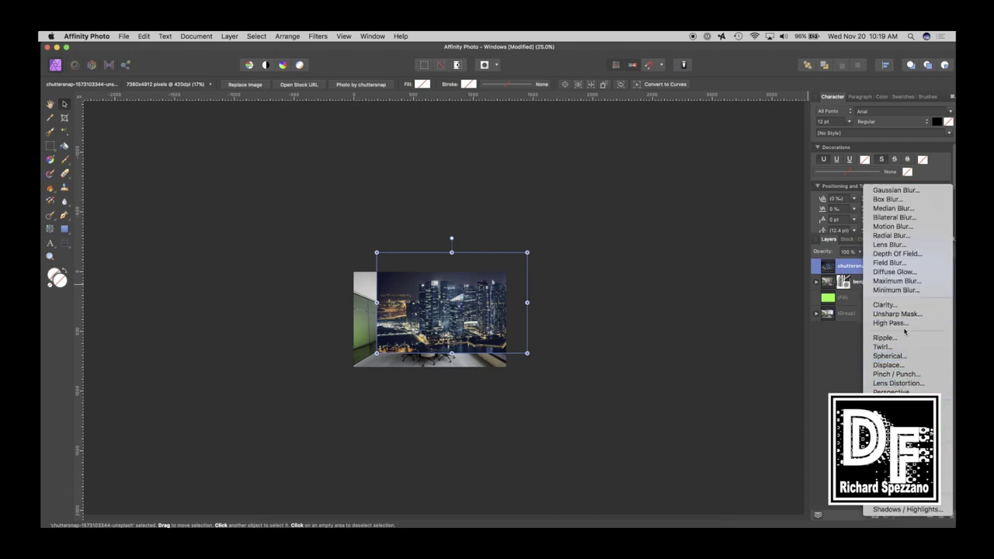
left_click(892, 392)
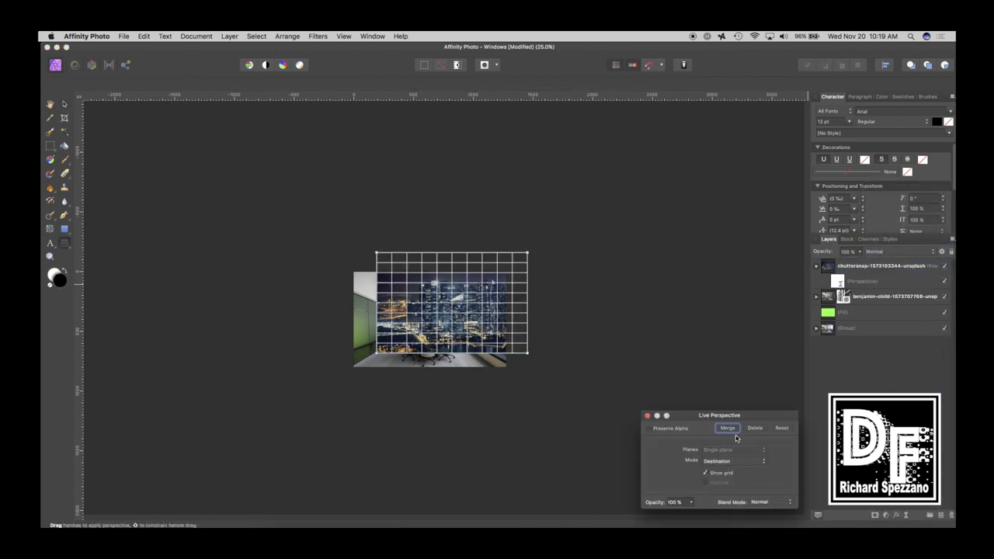
left_click_drag(378, 252, 387, 240)
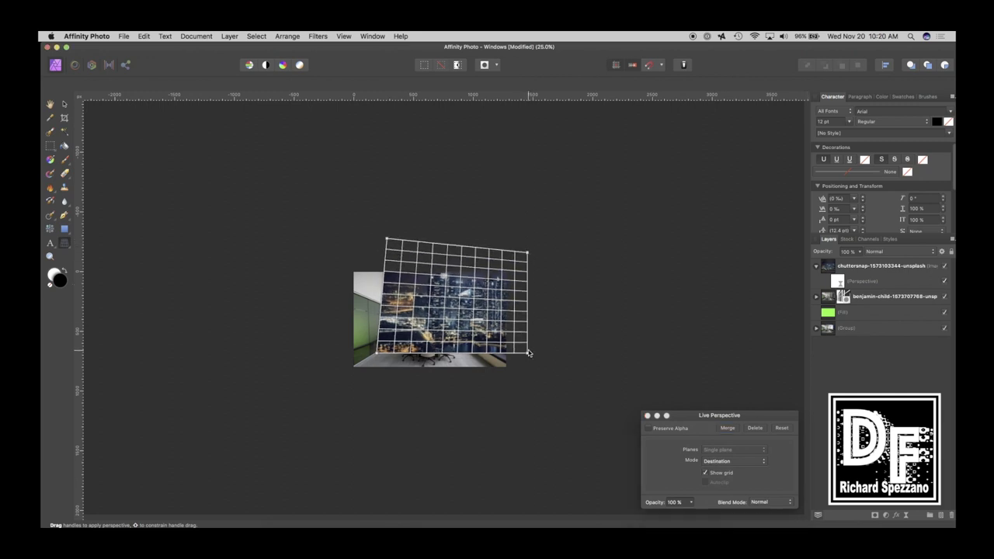
left_click_drag(528, 353, 525, 364)
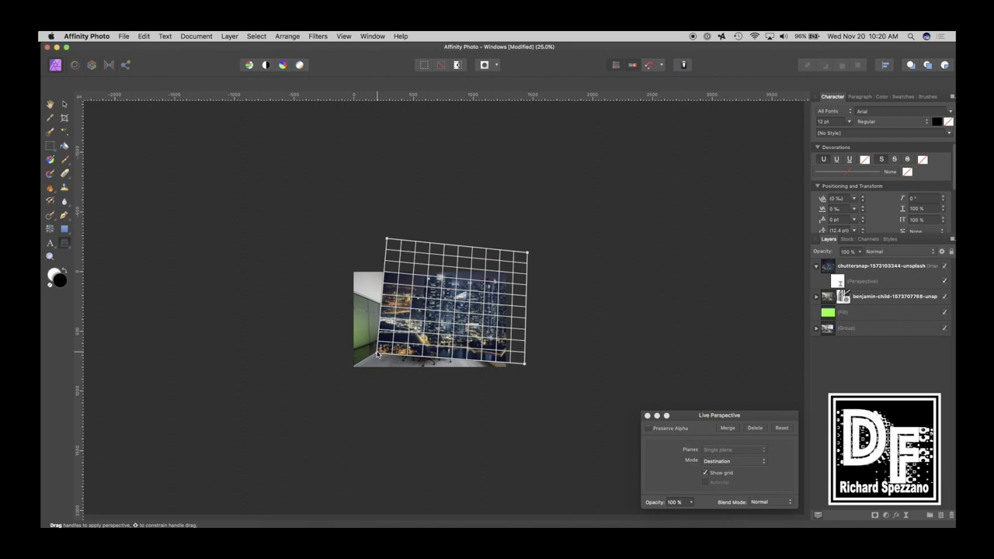
left_click_drag(377, 354, 398, 332)
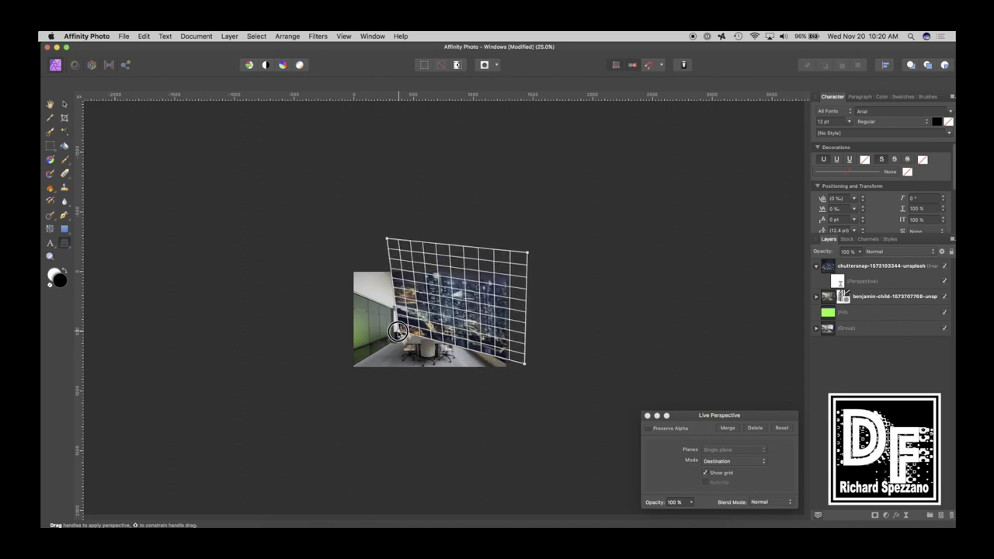
left_click_drag(390, 242, 400, 262)
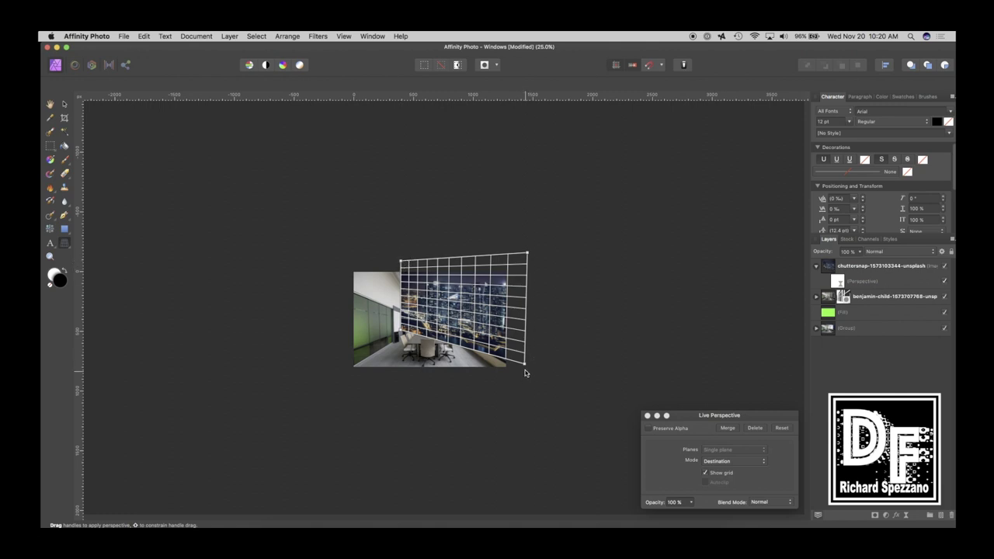
left_click_drag(526, 361, 527, 376)
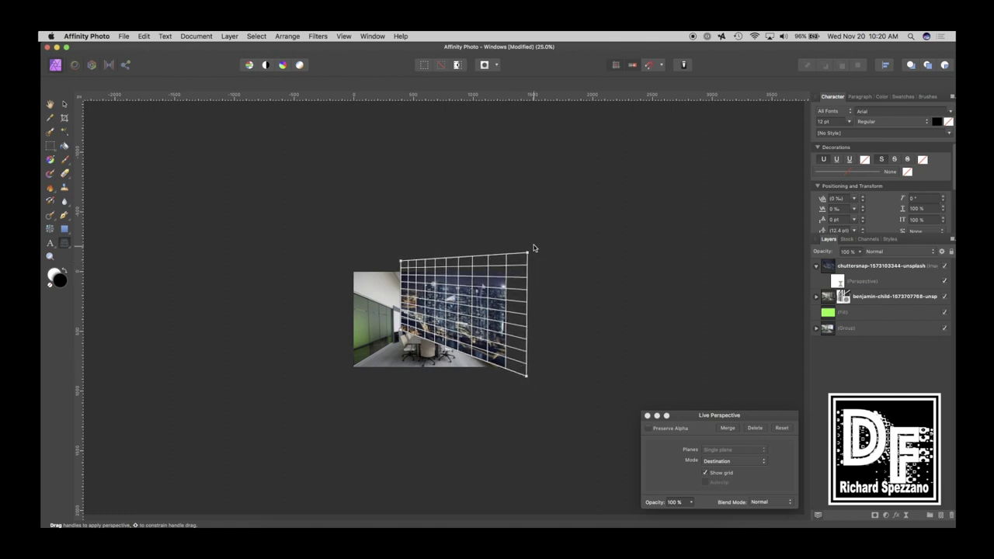
left_click_drag(528, 257, 532, 251)
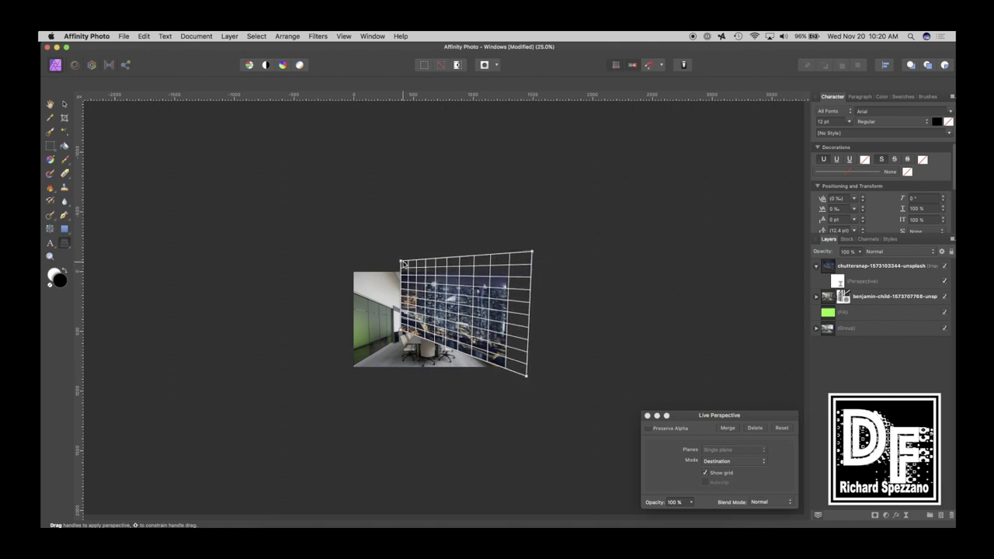
left_click_drag(403, 264, 400, 270)
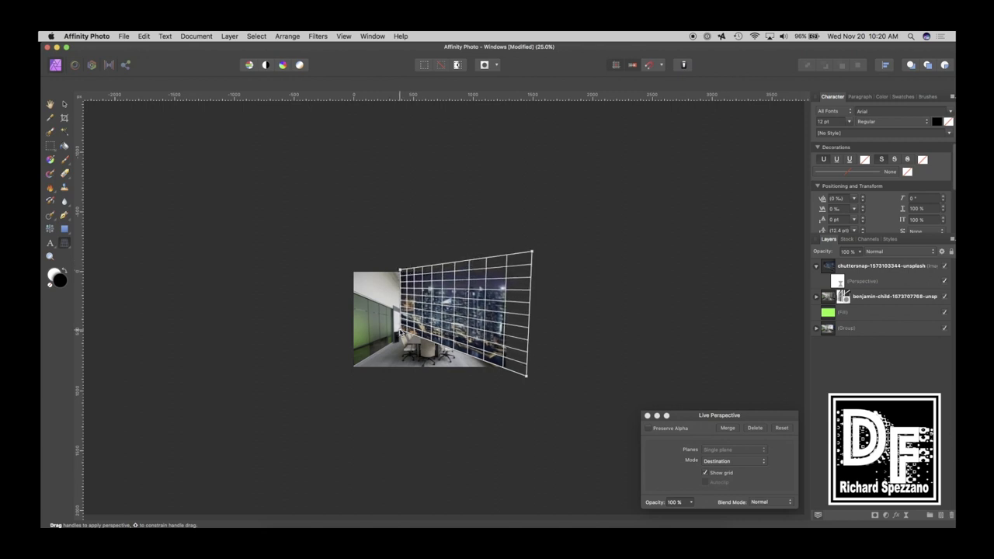
left_click_drag(402, 333, 401, 334)
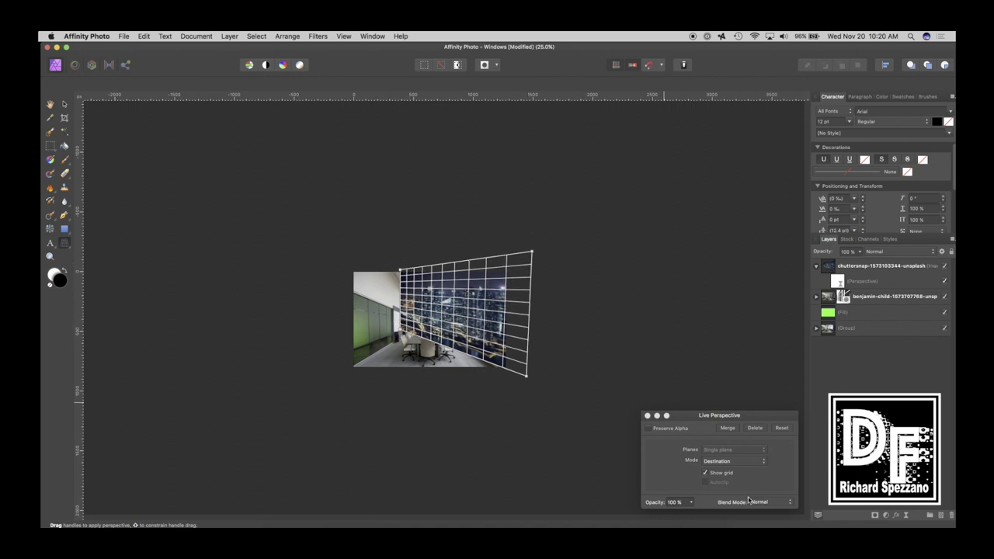
left_click(648, 416)
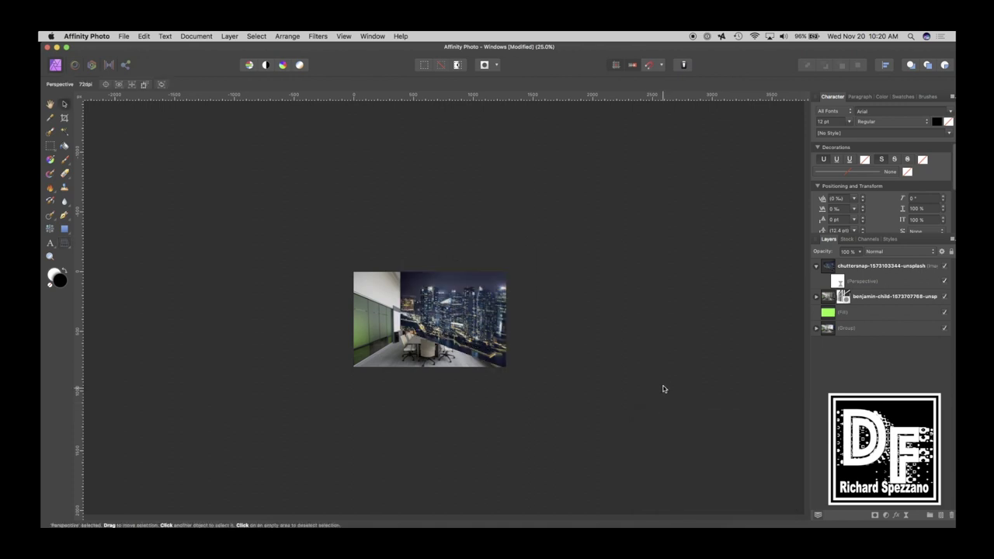
Drag the collapsed city layer below the room photo, then zoom out to 25%.
left_click(49, 104)
key("super+1")
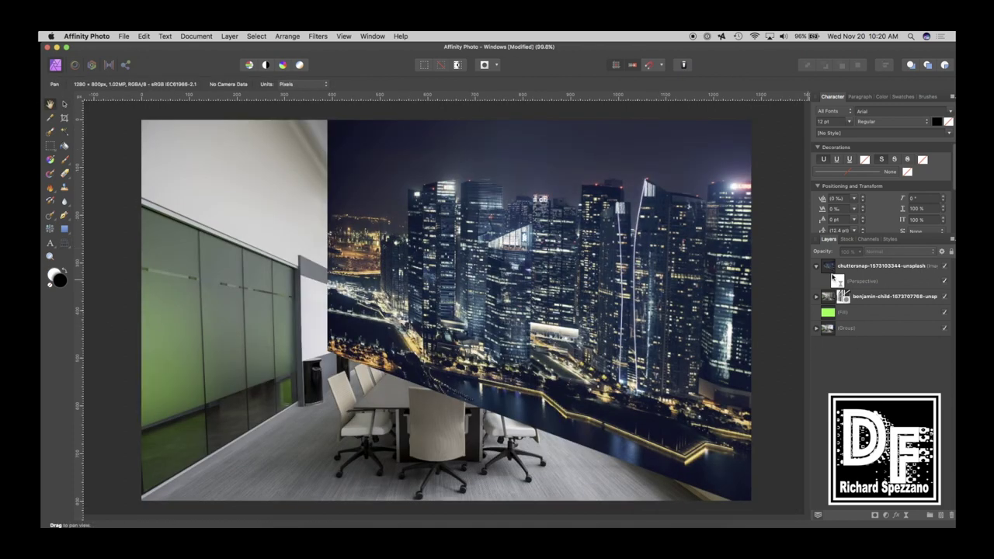
left_click(816, 266)
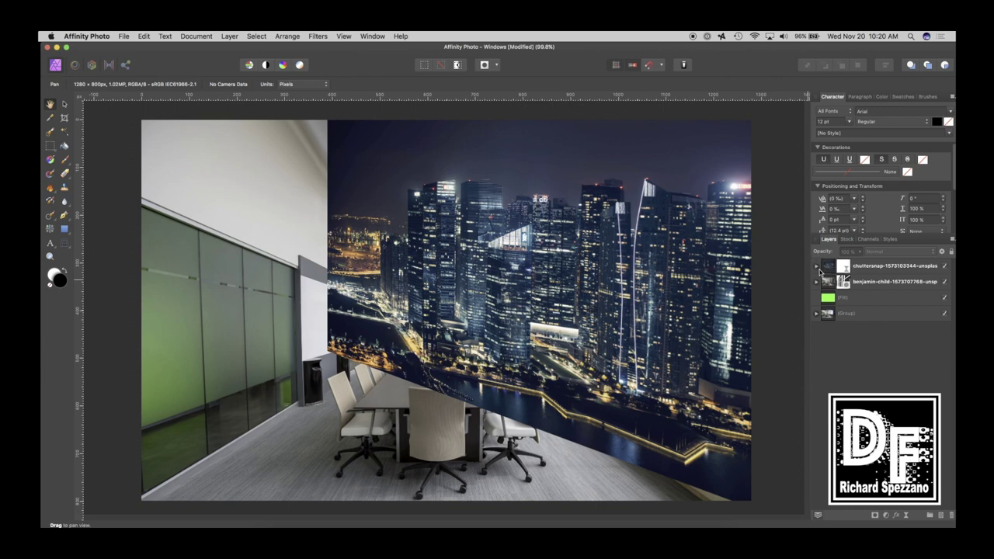
left_click_drag(824, 269, 821, 292)
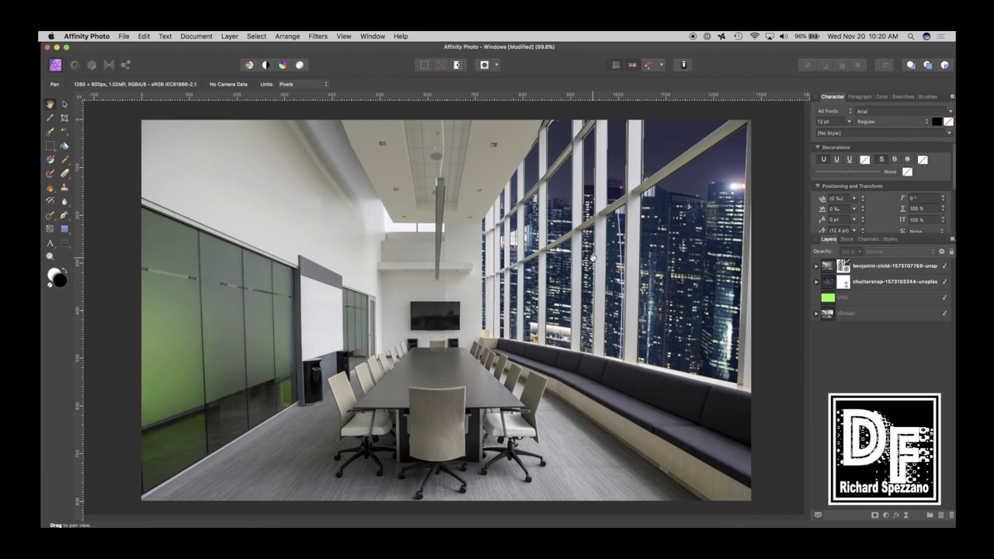
scroll(721, 301, "up", 2)
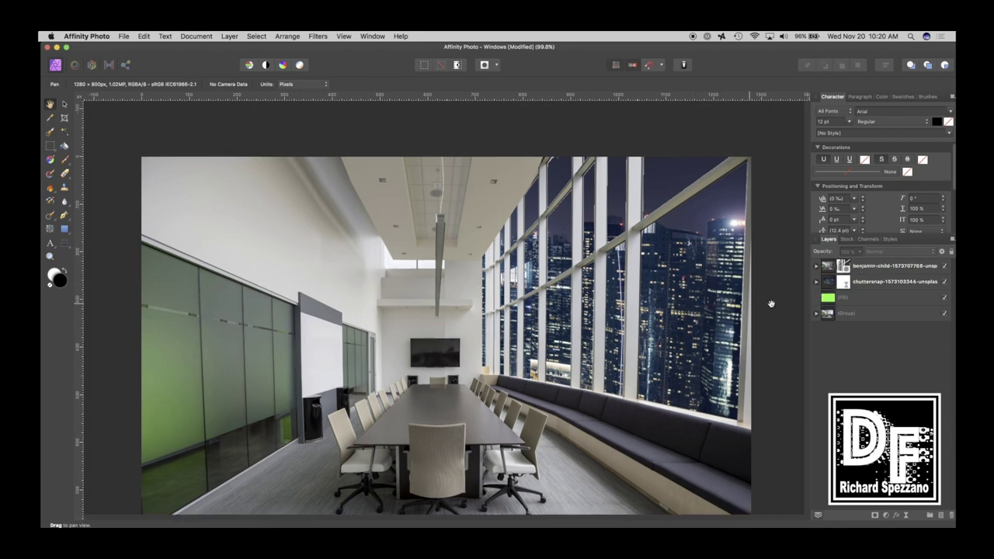
key("super+minus")
key("super+minus")
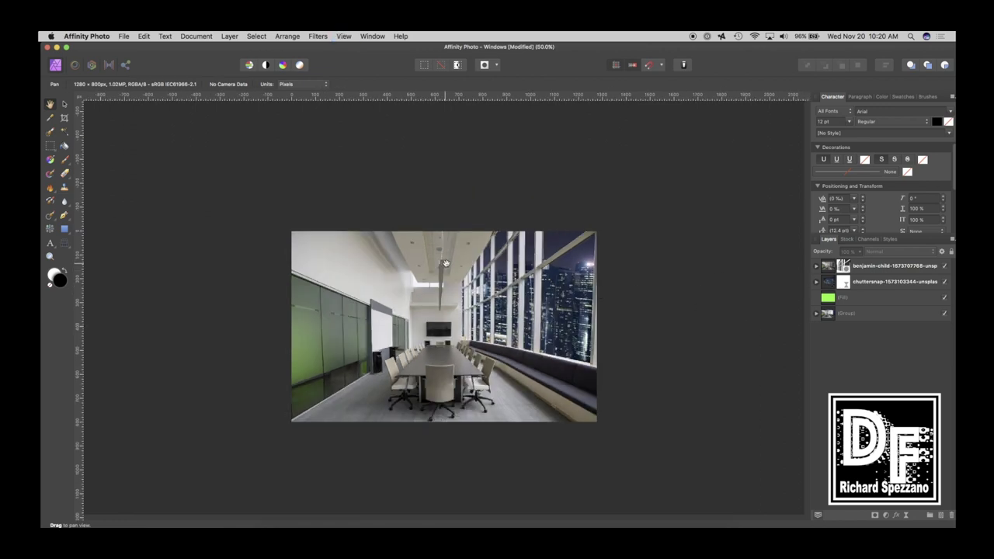
key("super+minus")
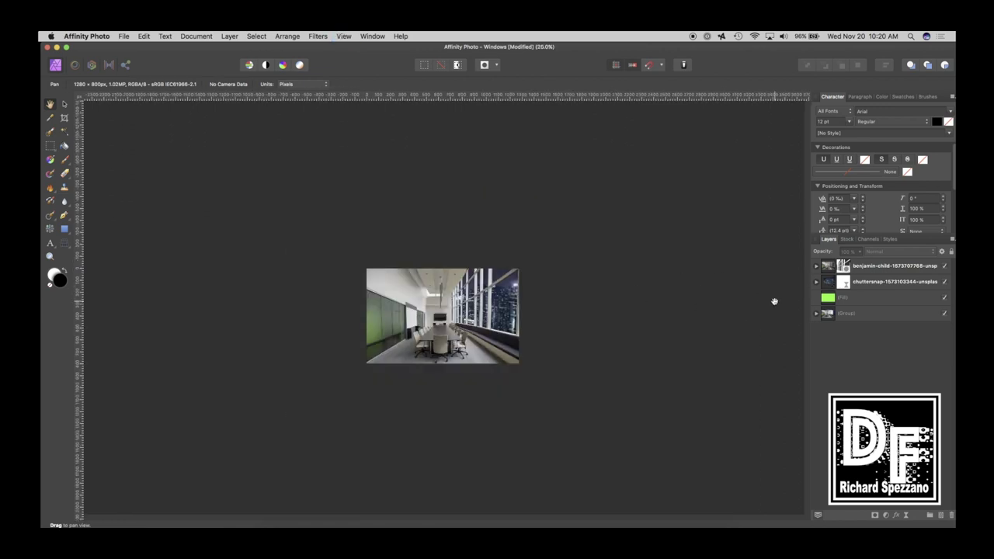
Reopen the city layer's Perspective filter and readjust its corner handles along the window frames.
left_click(817, 285)
left_click(838, 298)
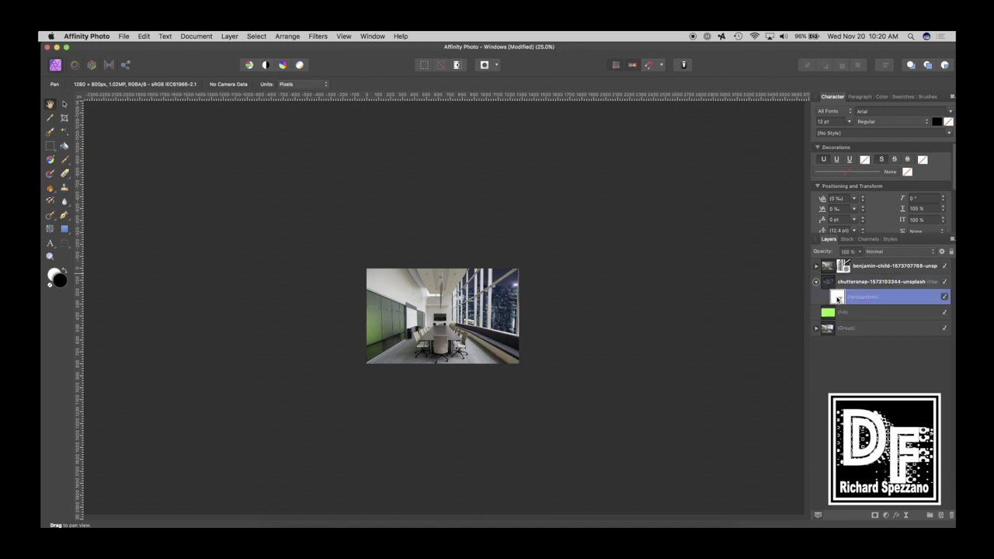
double_click(838, 298)
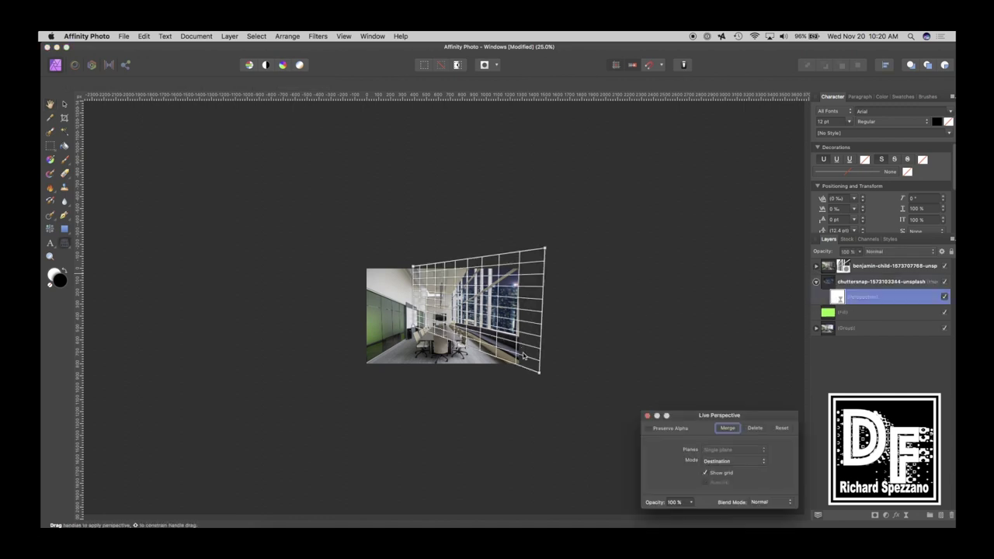
left_click_drag(541, 375, 537, 354)
left_click_drag(548, 250, 535, 237)
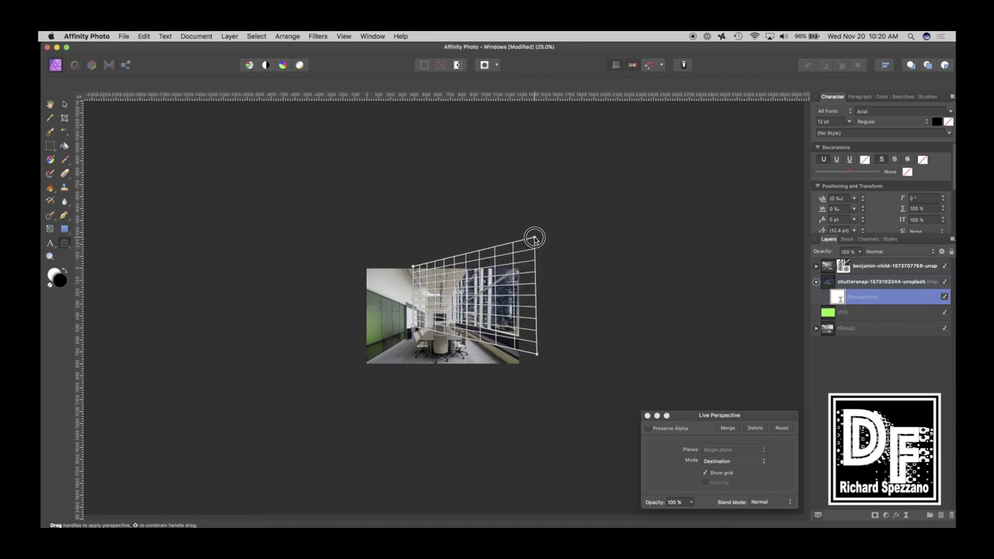
left_click_drag(413, 267, 411, 275)
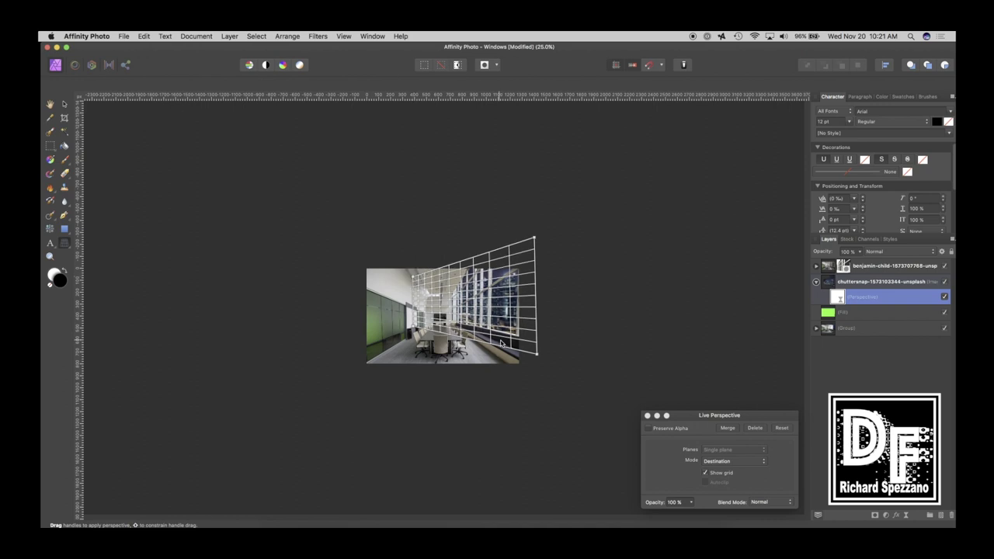
left_click_drag(537, 354, 536, 362)
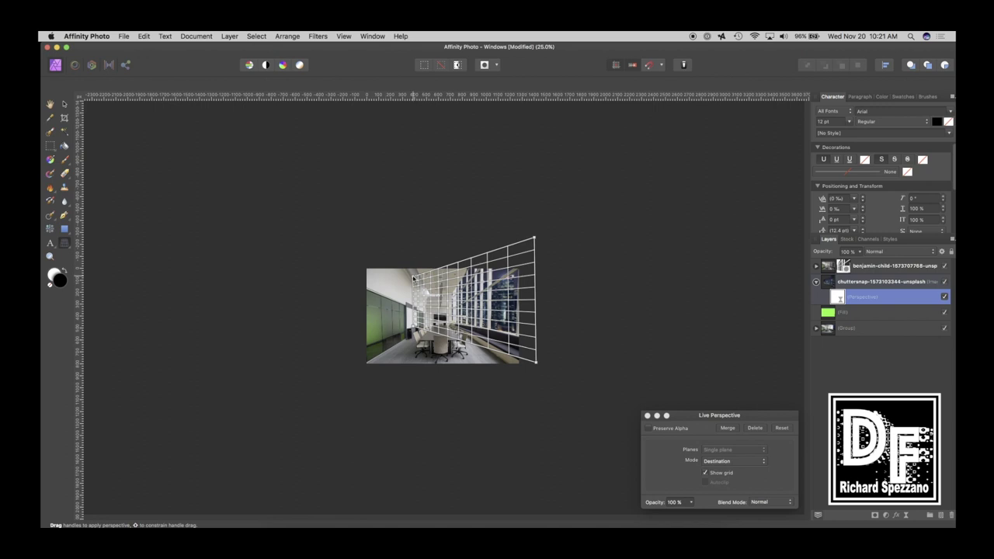
left_click_drag(414, 273, 413, 272)
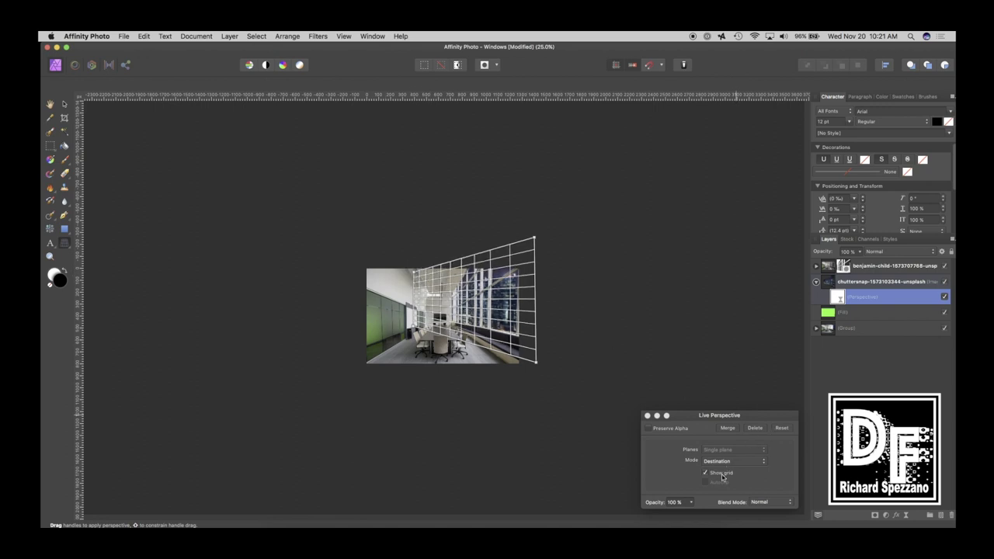
left_click(648, 416)
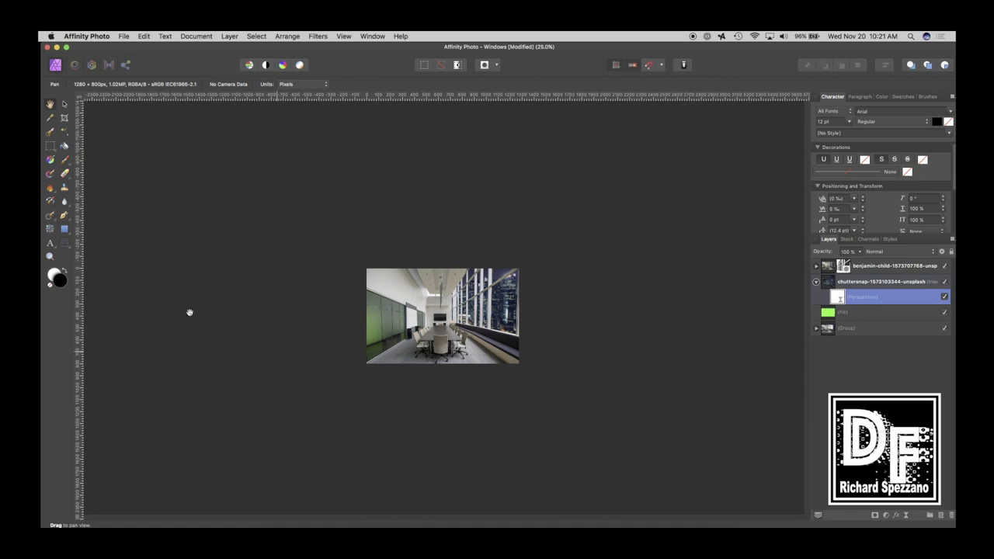
key("super+0")
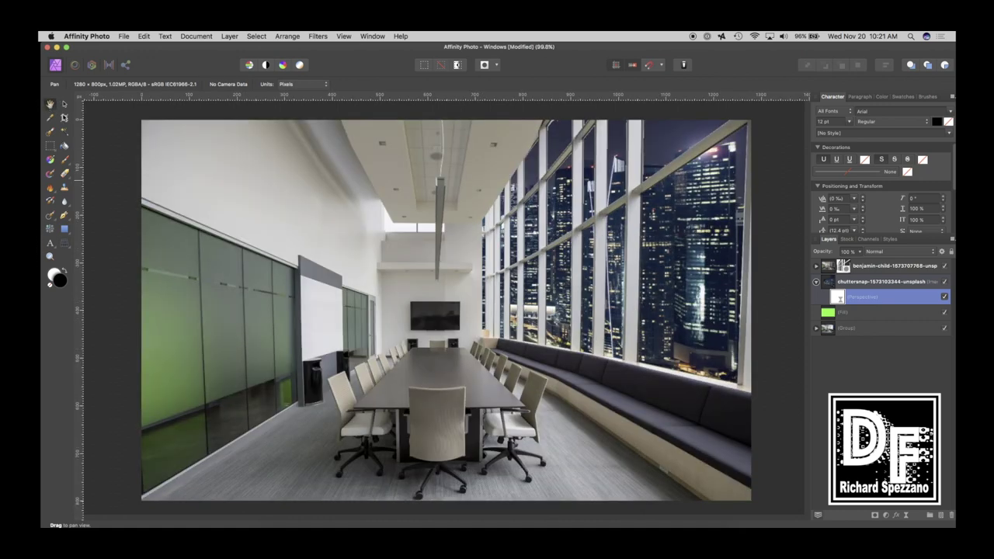
Pick the Move tool and collapse the city layer's Perspective filter in the Layers panel.
left_click(65, 104)
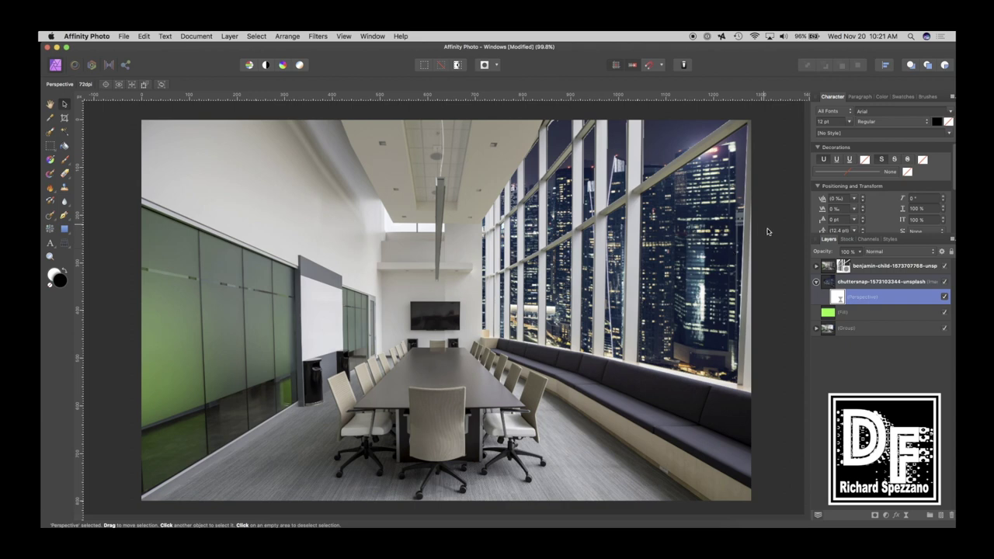
left_click(816, 282)
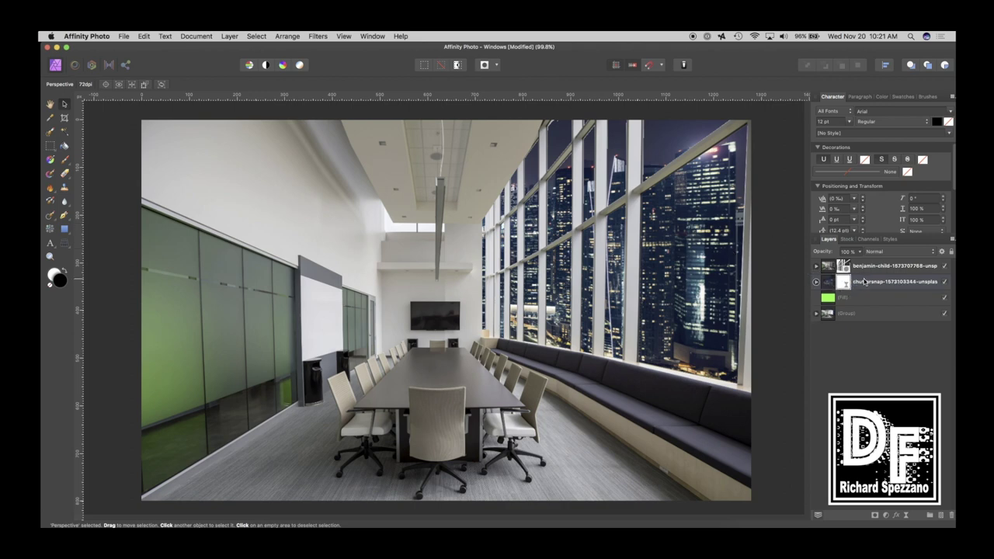
Rasterise the night city layer, then select the conference room layer and clear the selection.
right_click(865, 282)
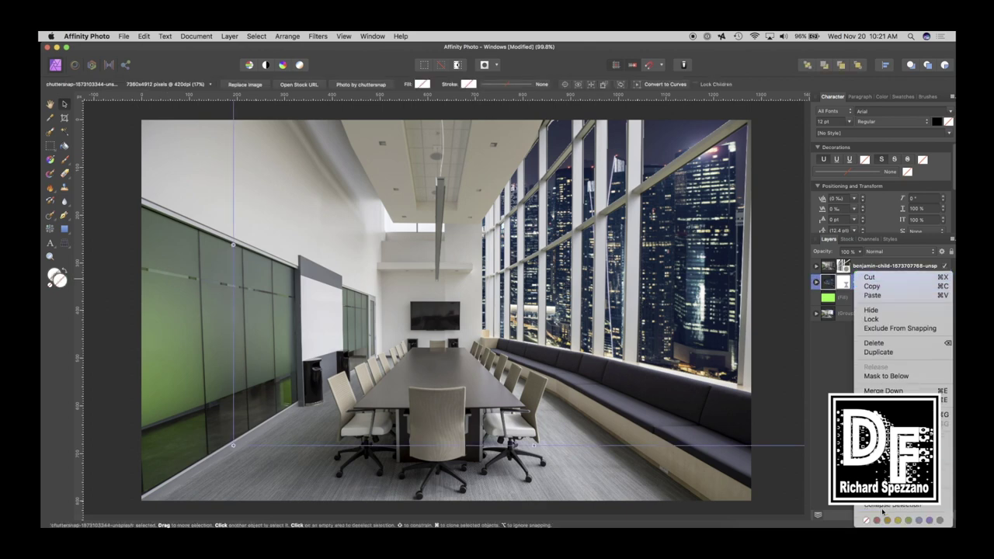
left_click(885, 444)
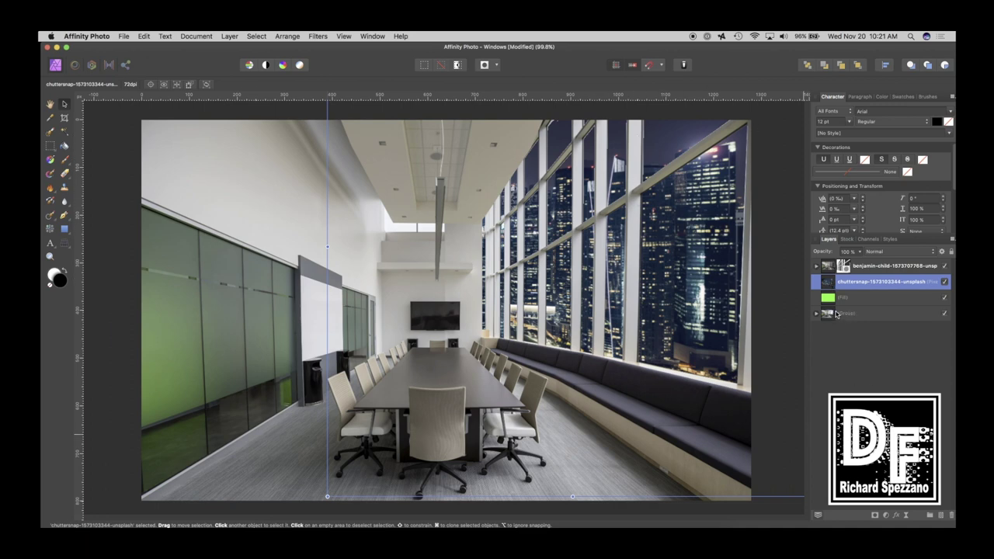
left_click(855, 266)
key("super+d")
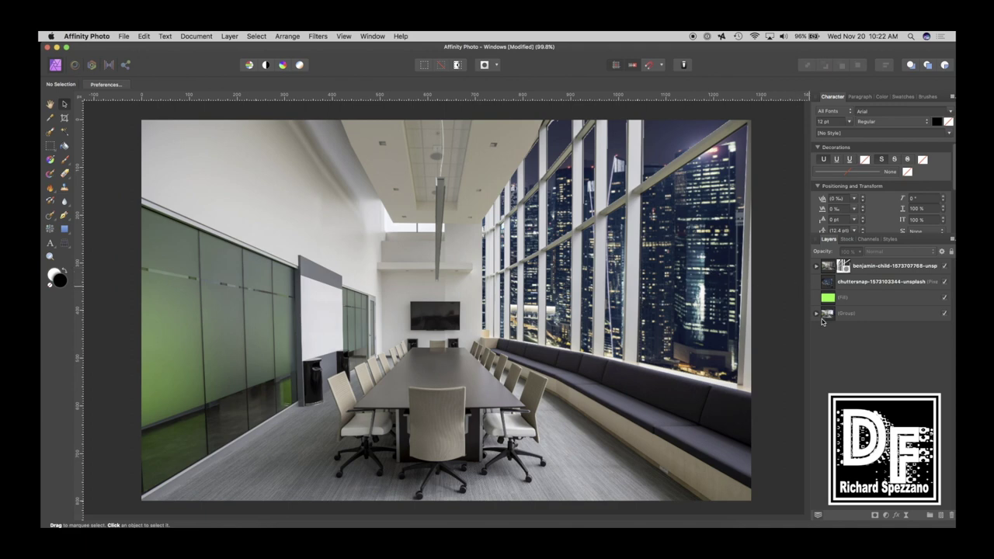
Duplicate the conference room photo layer and delete the mask from the top copy.
left_click(828, 268)
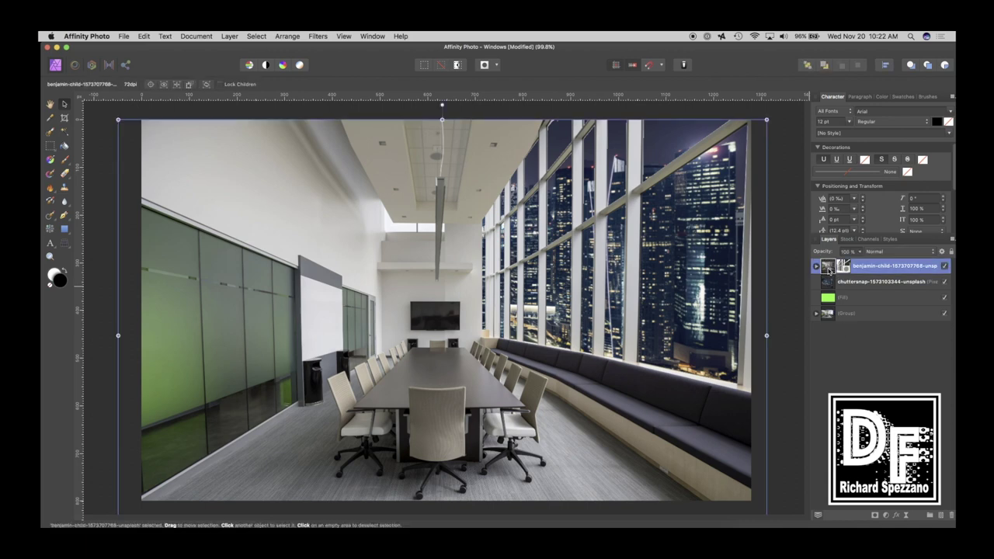
key("super+j")
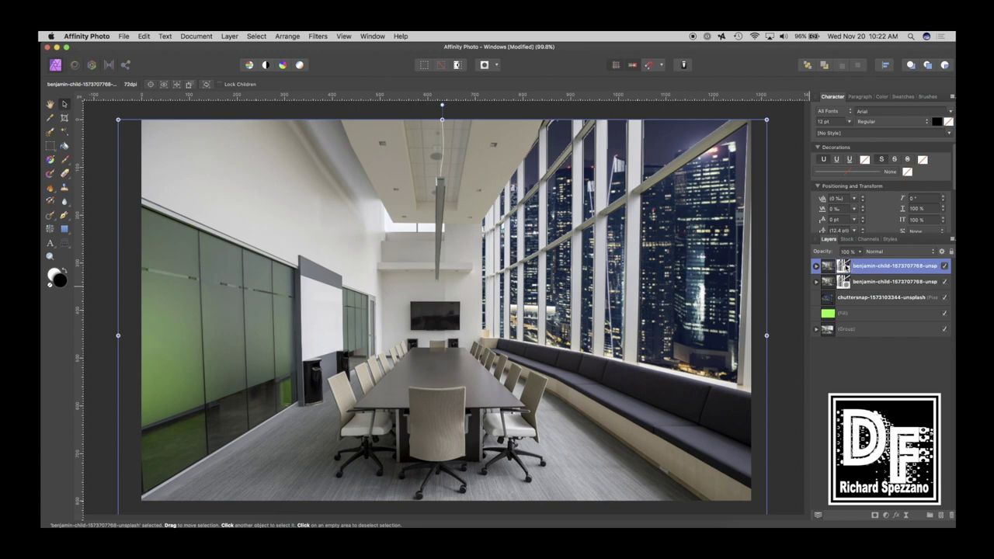
left_click(843, 266)
key("Delete")
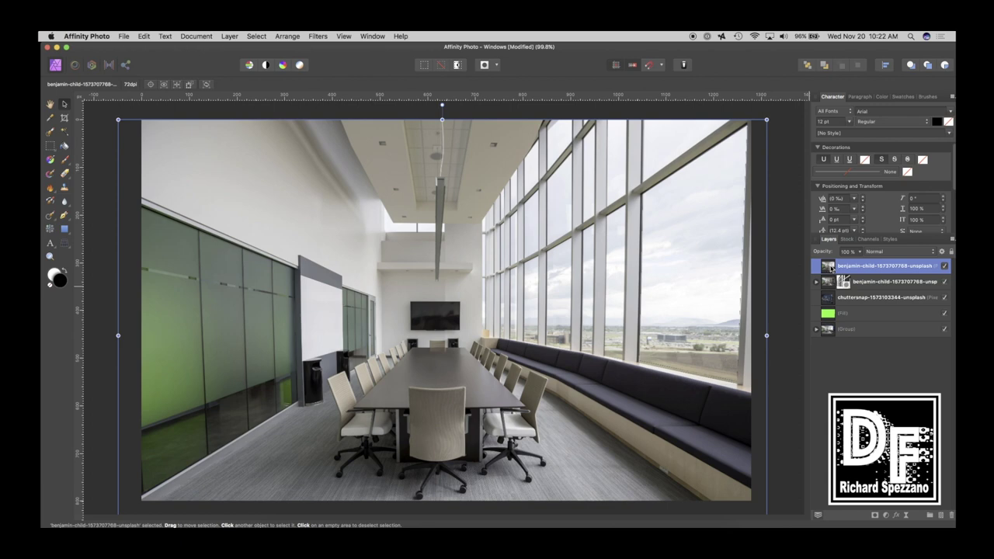
right_click(877, 270)
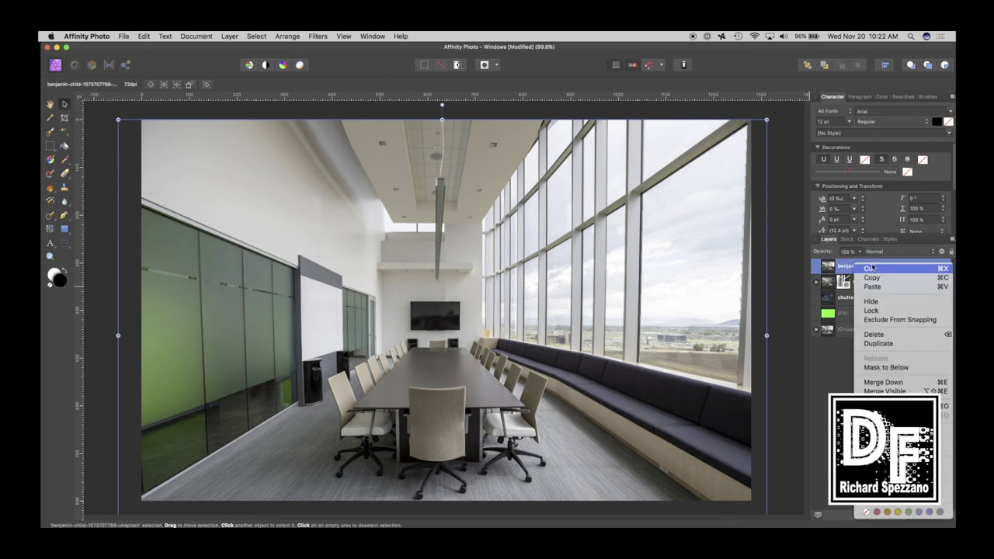
left_click(901, 440)
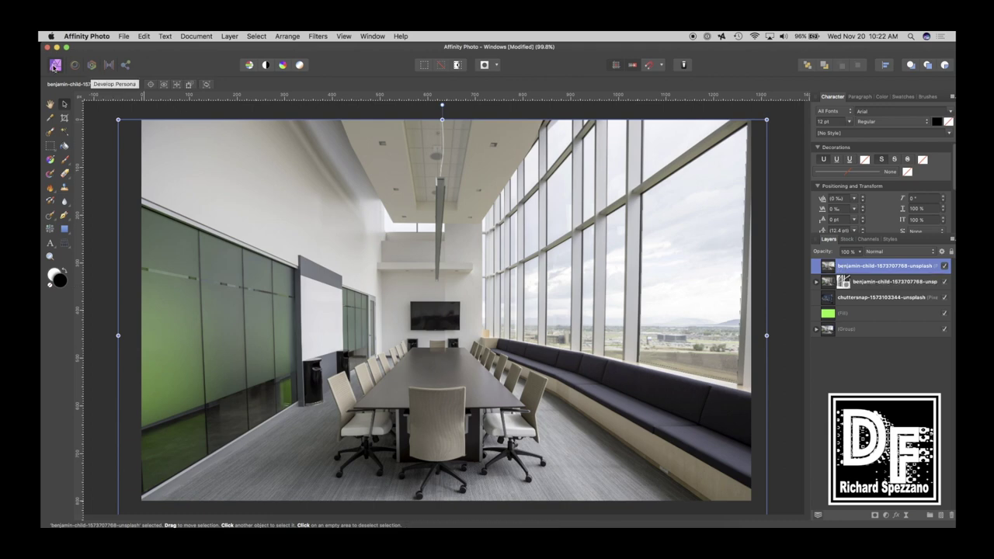
Copy a rectangular selection of the room's left half onto a new layer.
left_click(50, 146)
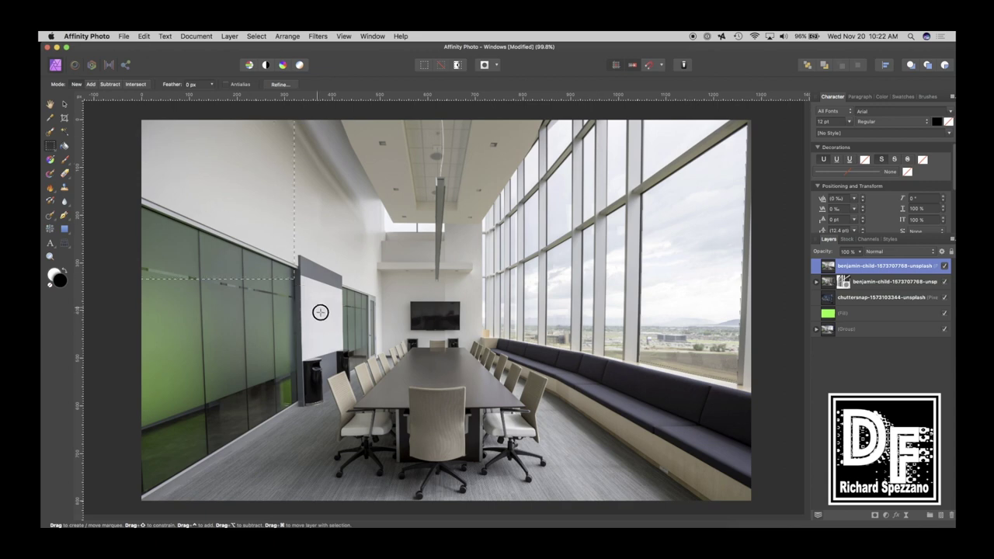
left_click_drag(475, 470, 433, 519)
scroll(433, 519, "down", 2)
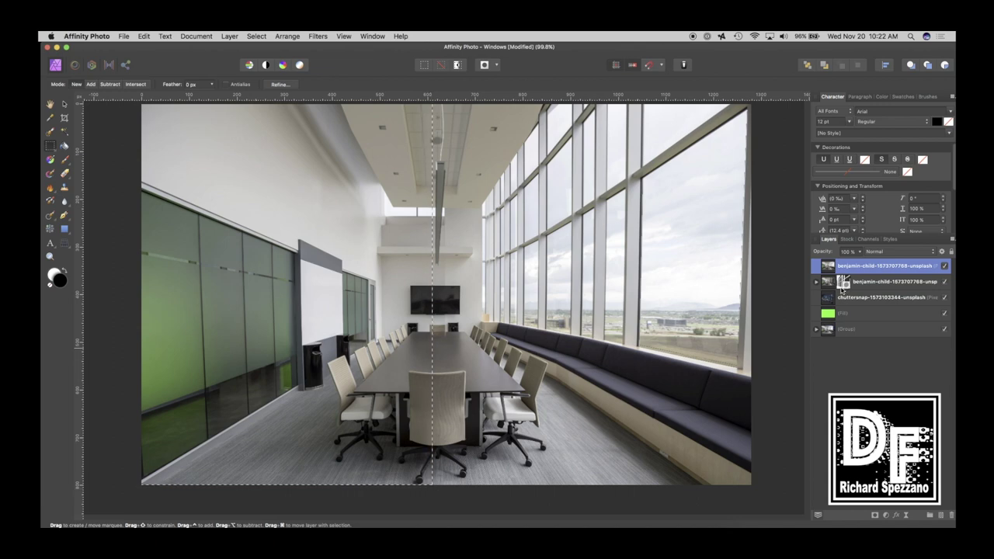
key("super+j")
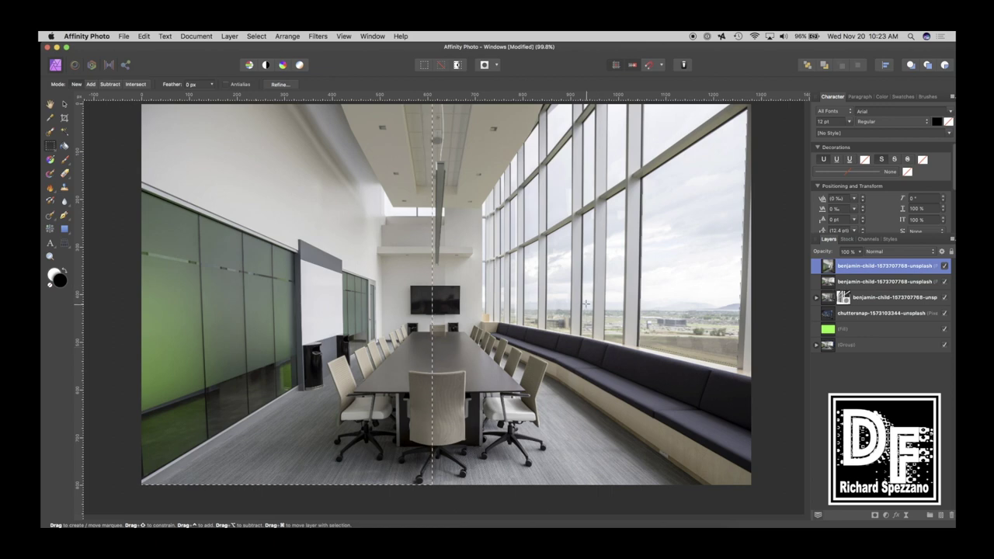
key("super+d")
Flip the copied half horizontally, then move and stretch it over the photo's right side.
left_click(65, 104)
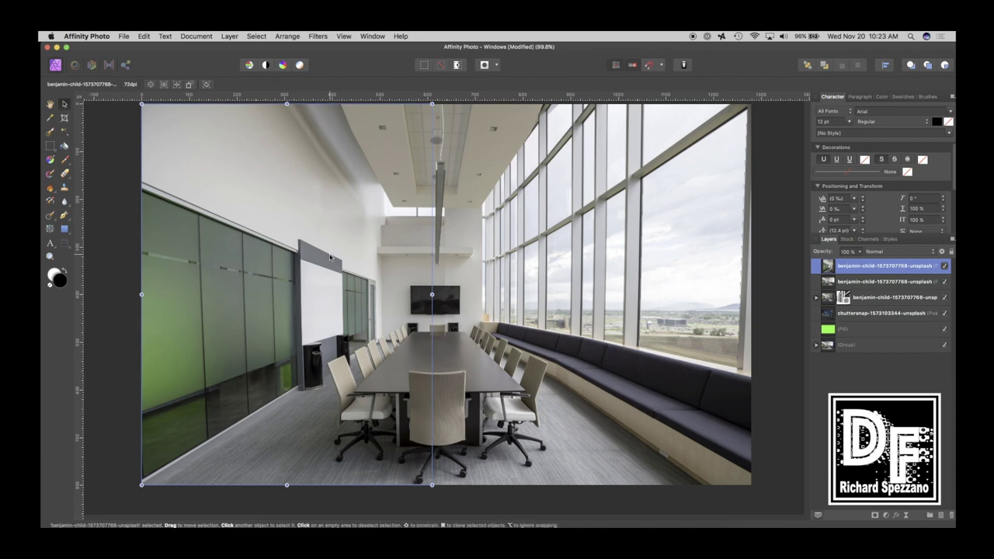
left_click(281, 35)
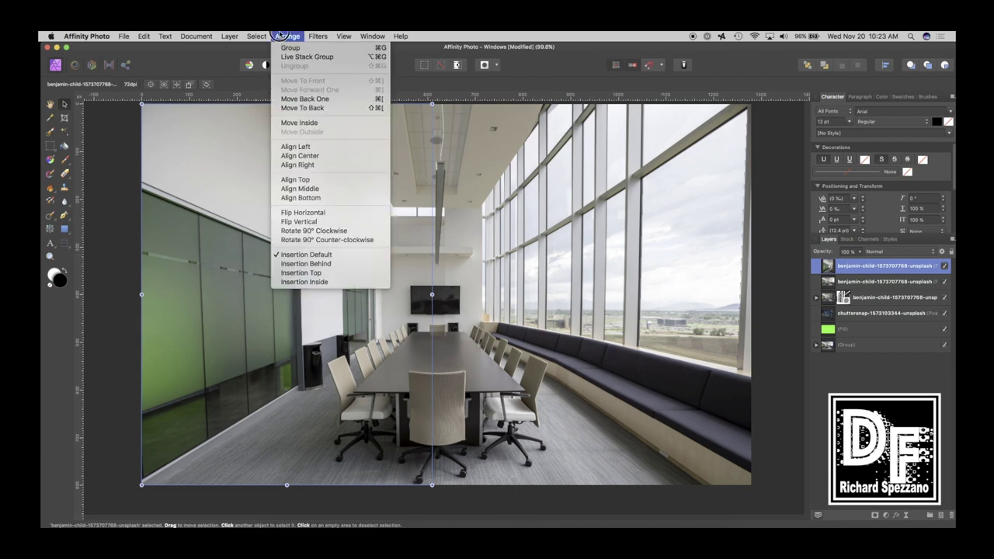
left_click(319, 212)
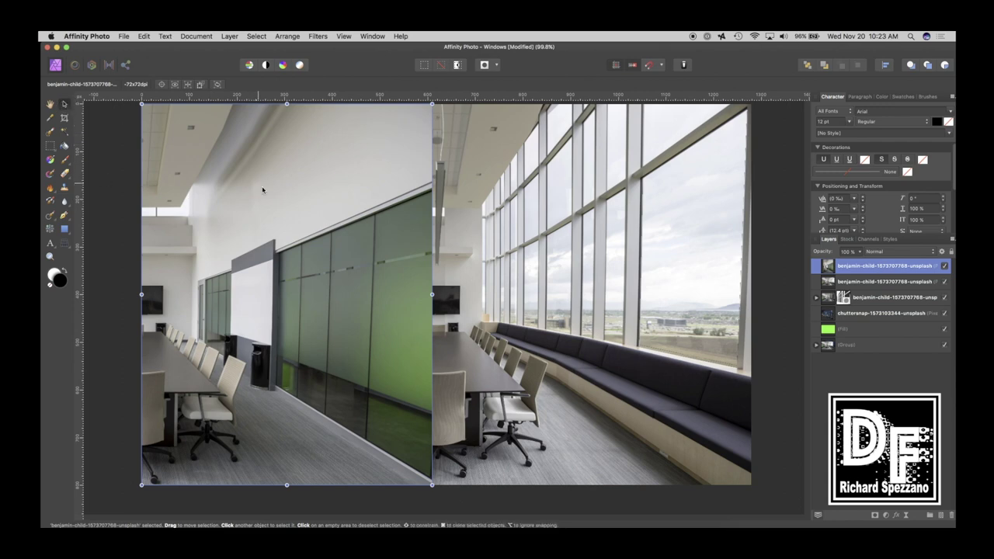
key("super+minus")
key("super+minus")
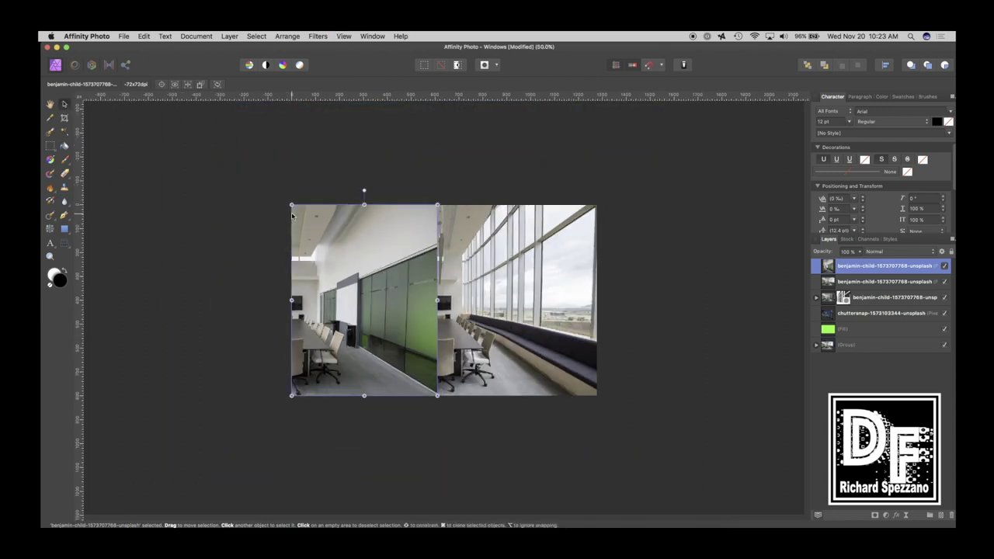
left_click_drag(343, 259, 475, 212)
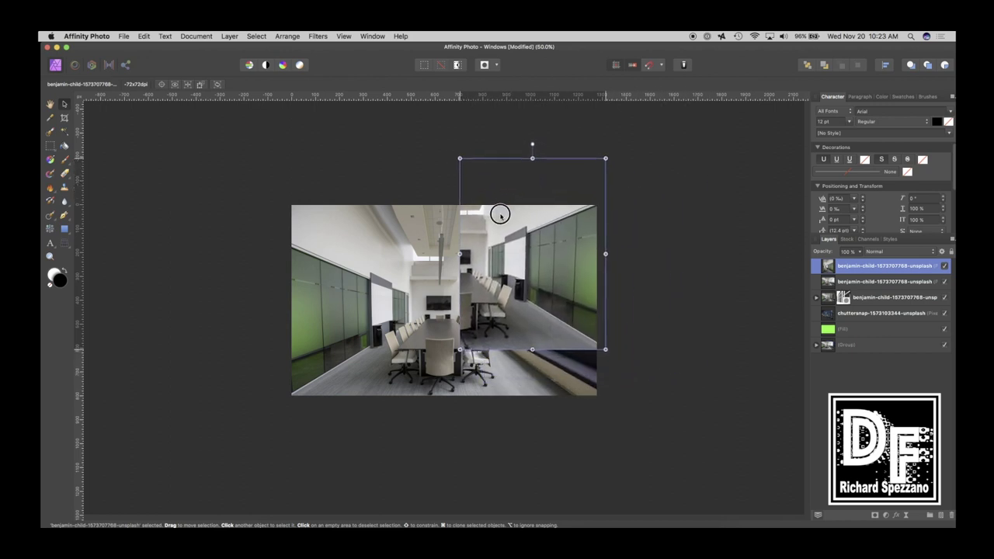
mouse_move(606, 253)
left_mouse_down()
mouse_move(628, 257)
mouse_move(620, 260)
left_mouse_up()
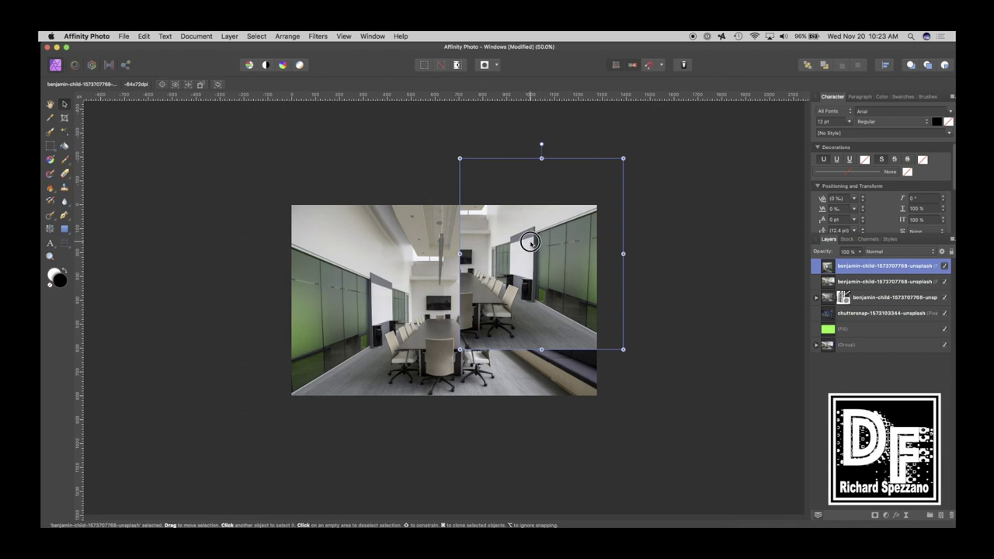
mouse_move(526, 240)
left_mouse_down()
mouse_move(546, 240)
mouse_move(526, 240)
left_mouse_up()
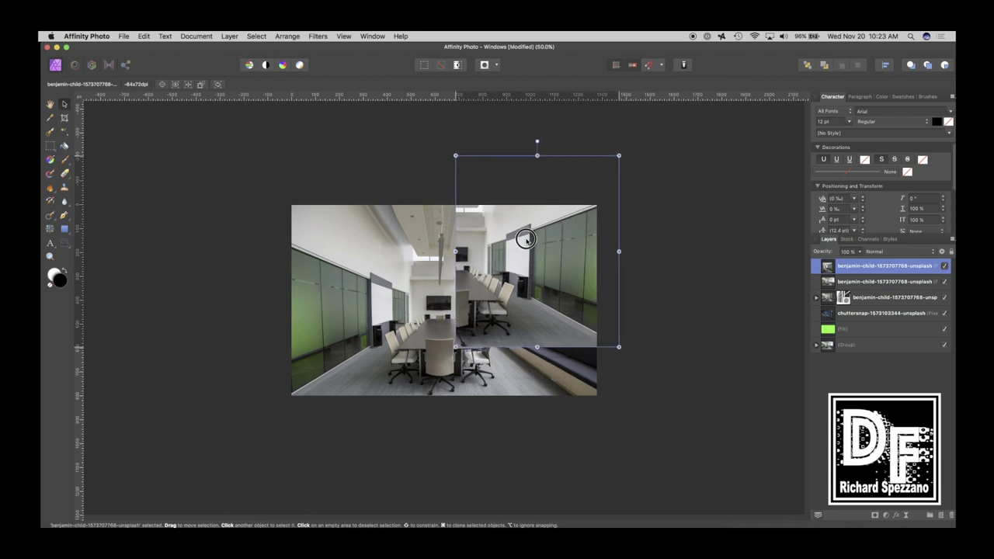
Add a Live Perspective filter to the mirrored copy, pulling its right corners taller and wider.
left_click(906, 519)
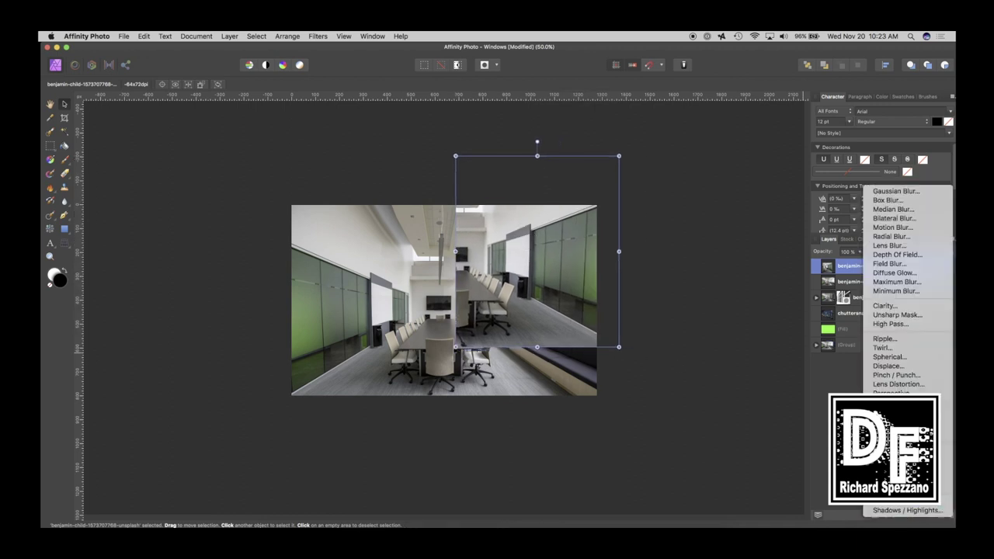
left_click(891, 388)
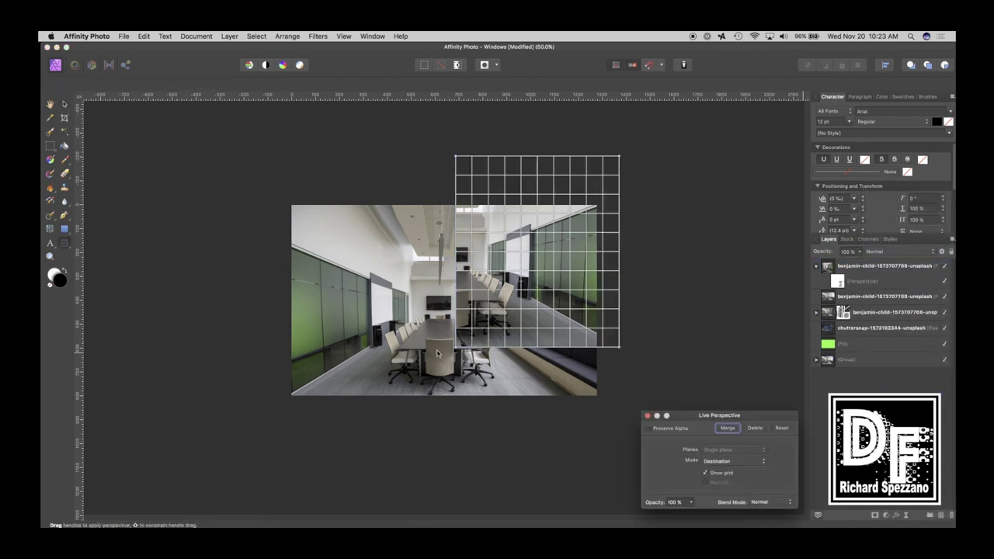
left_click_drag(453, 351, 455, 311)
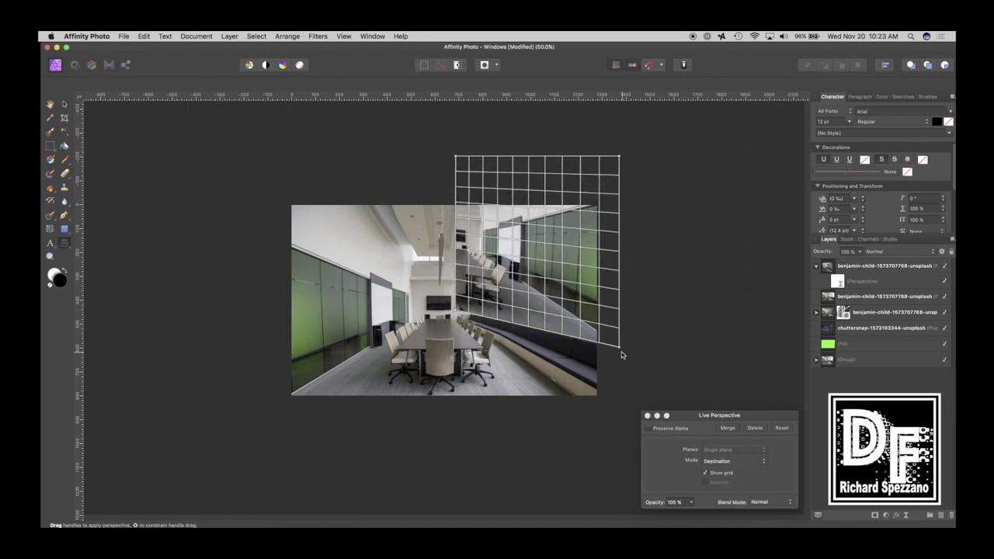
left_click_drag(619, 350, 644, 357)
left_click_drag(620, 157, 641, 156)
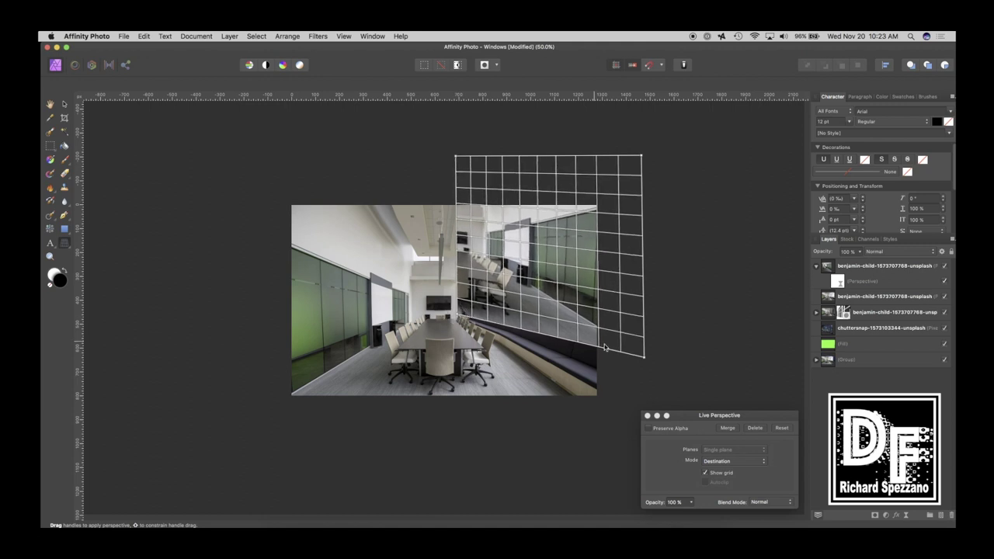
left_click_drag(636, 357, 657, 386)
left_click_drag(642, 156, 675, 115)
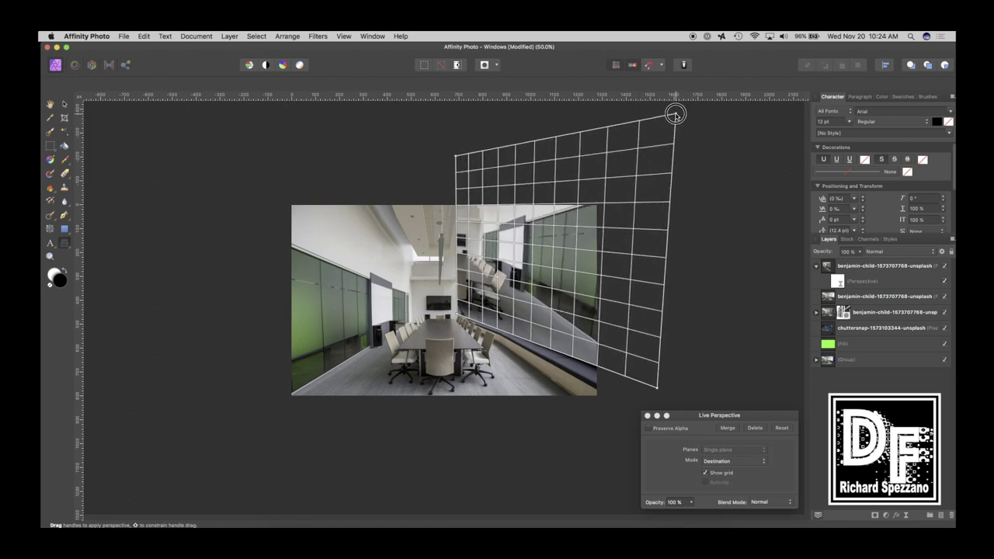
Finish the perspective warp, merge the second room layer down and reorder it in the stack.
left_click(647, 417)
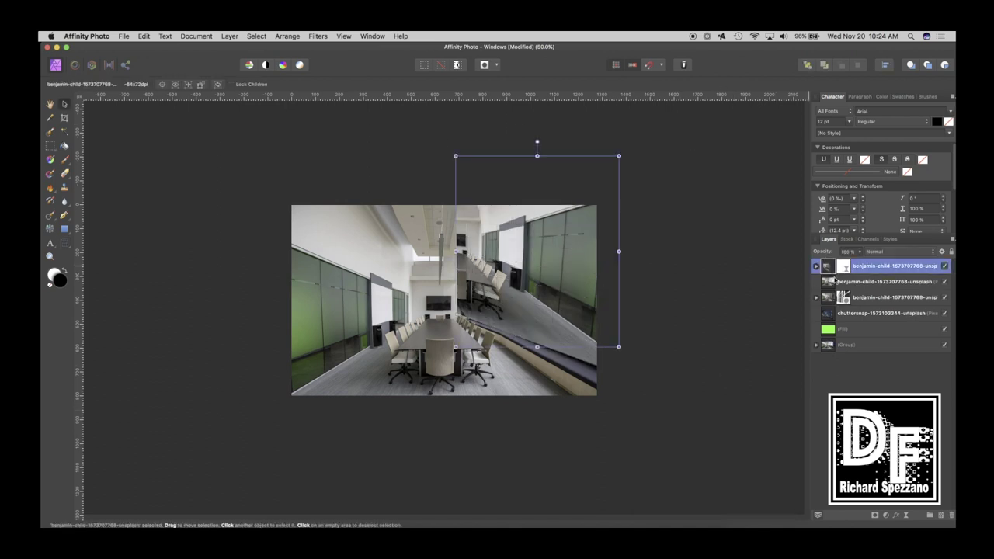
left_click(832, 283)
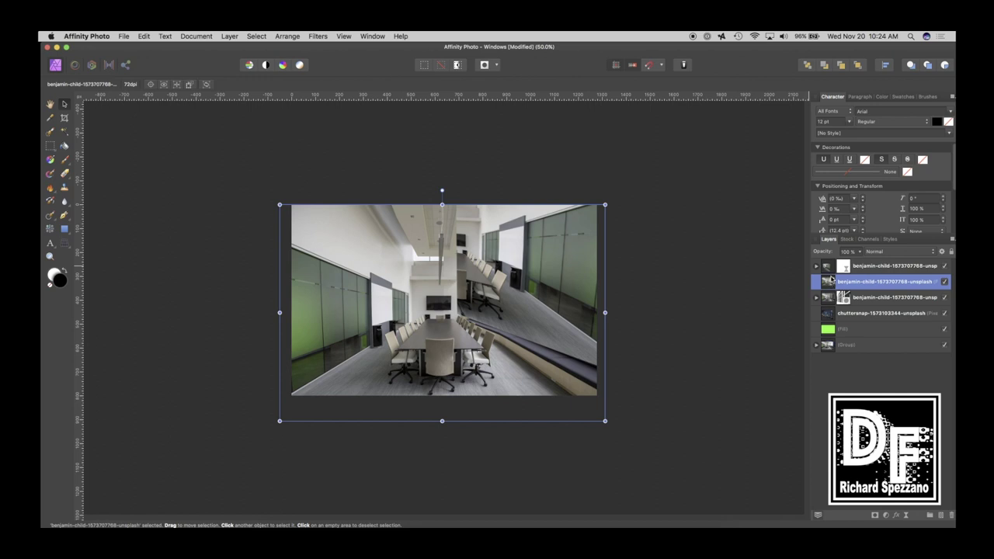
key("super+e")
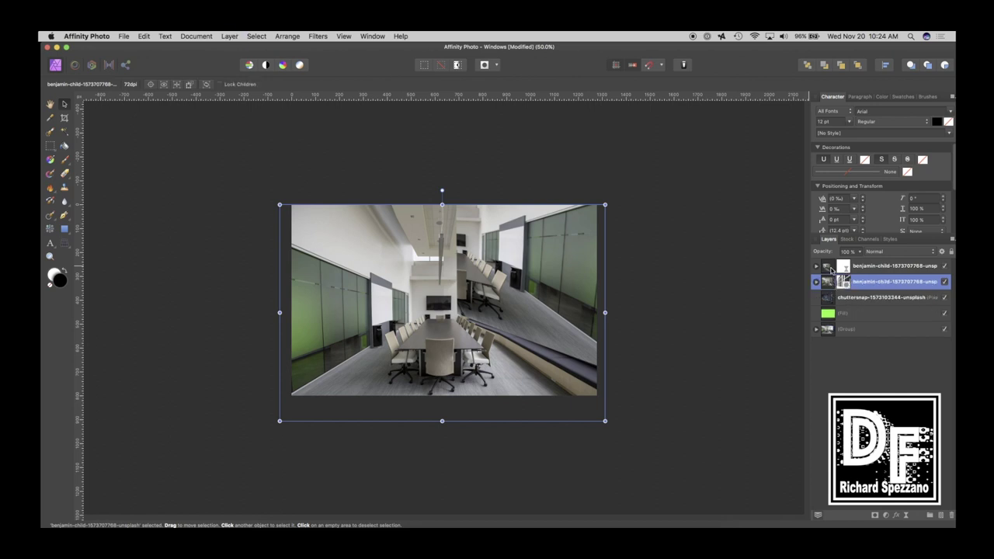
left_click_drag(830, 267, 822, 294)
left_click(687, 351)
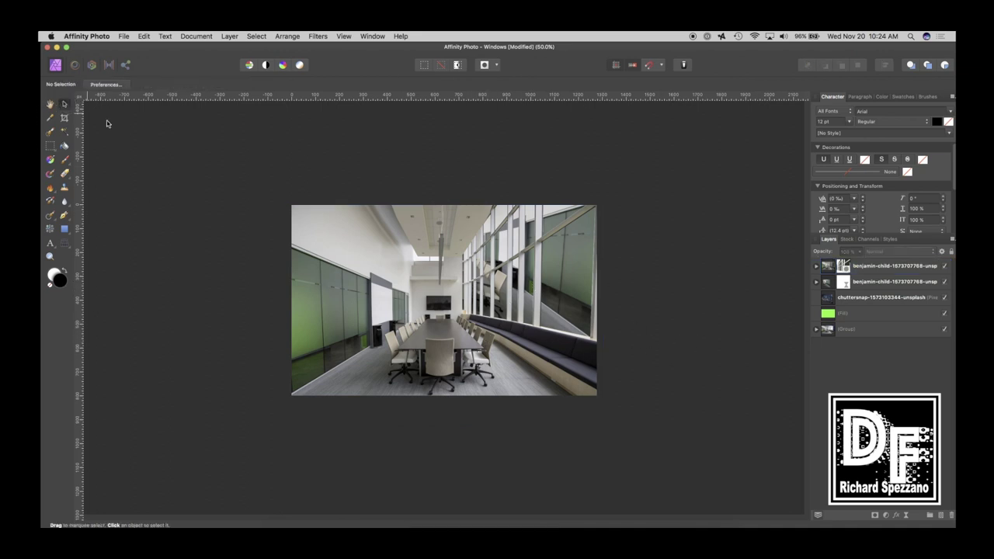
Widen and enlarge the second room photo layer, rotate it about 3.7°, then reselect it.
left_click(561, 268)
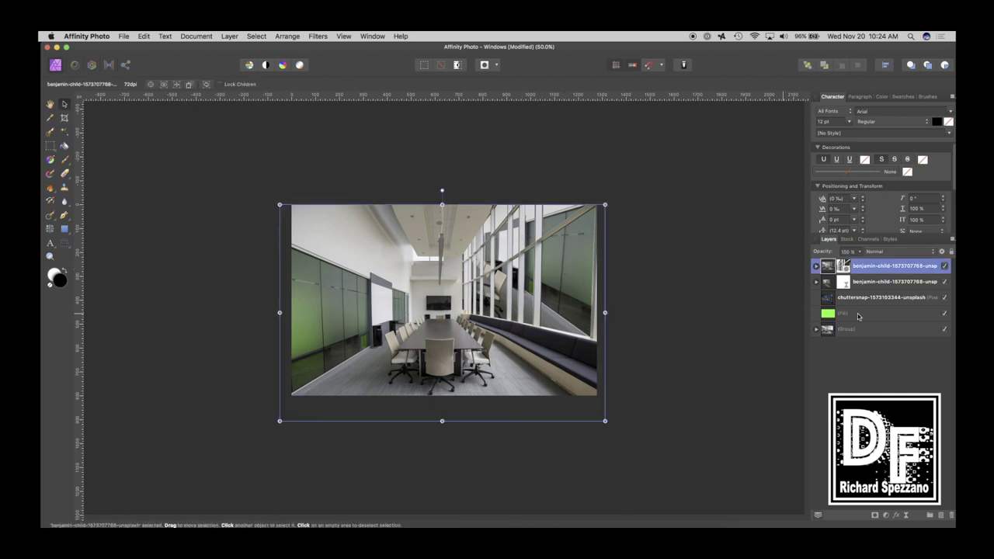
left_click(826, 282)
left_click_drag(619, 252, 641, 251)
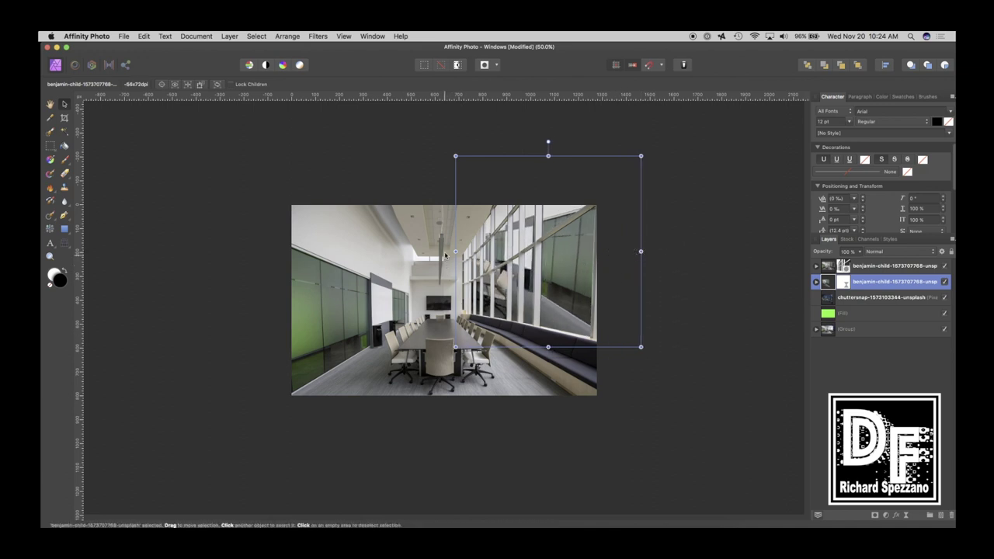
left_click_drag(641, 347, 655, 361)
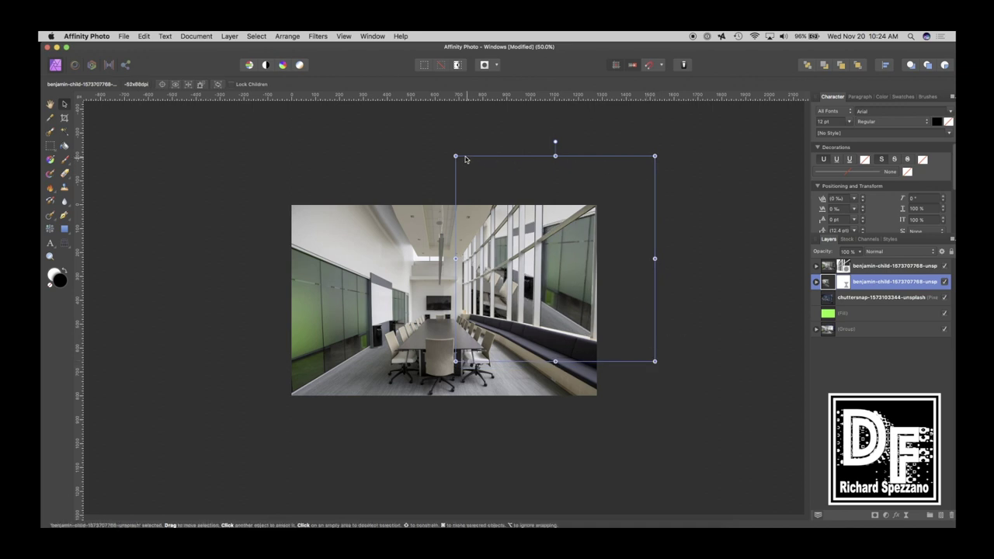
mouse_move(553, 146)
left_mouse_down()
mouse_move(539, 142)
mouse_move(548, 144)
left_mouse_up()
left_click(714, 200)
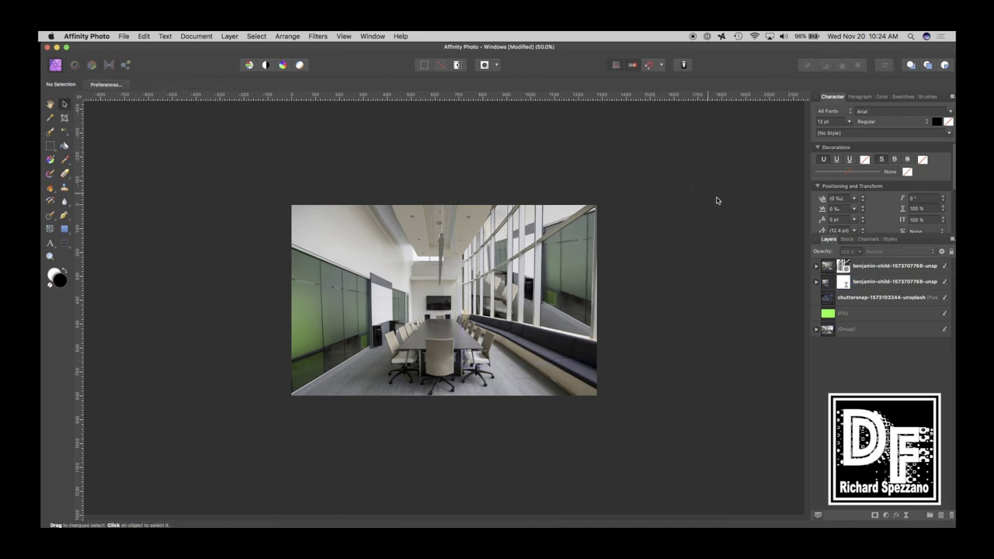
left_click(823, 284)
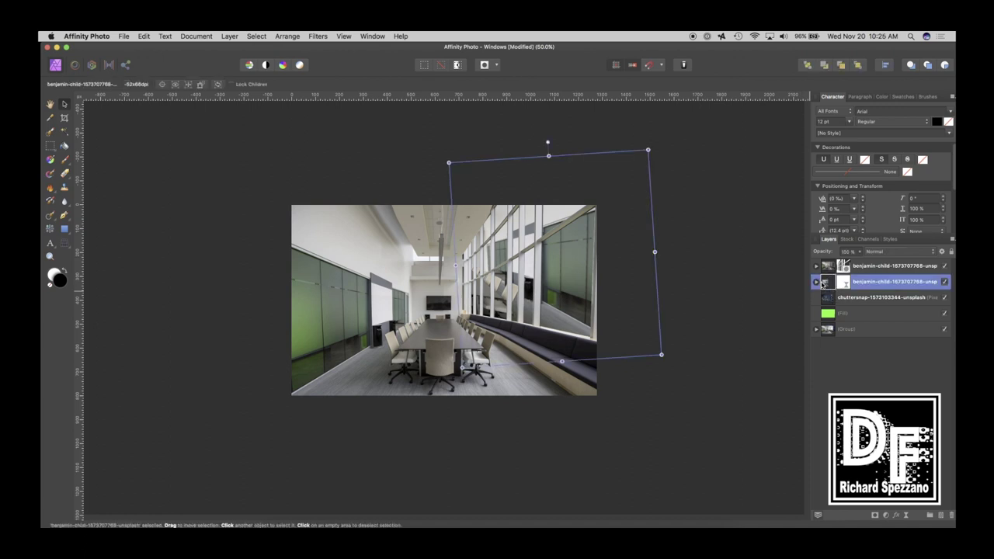
Add an HSL adjustment to the reflection layer with Luminosity Shift raised to 61%.
left_click(886, 516)
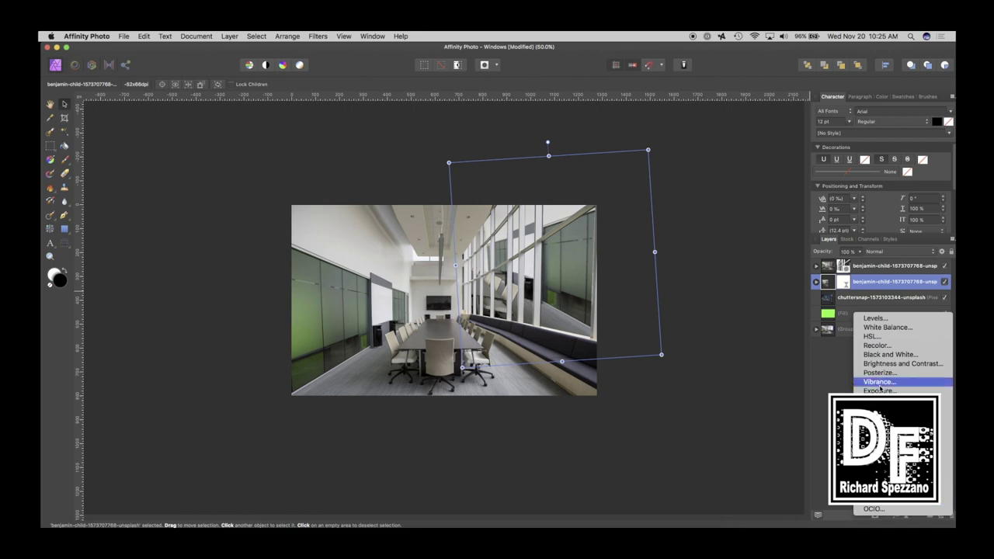
left_click(869, 337)
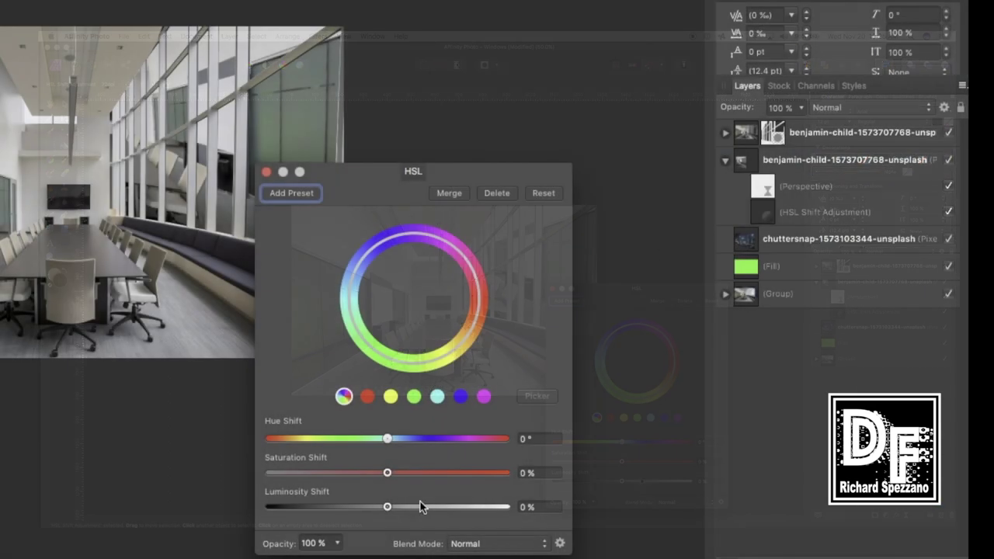
left_click_drag(387, 509, 453, 510)
left_click(266, 171)
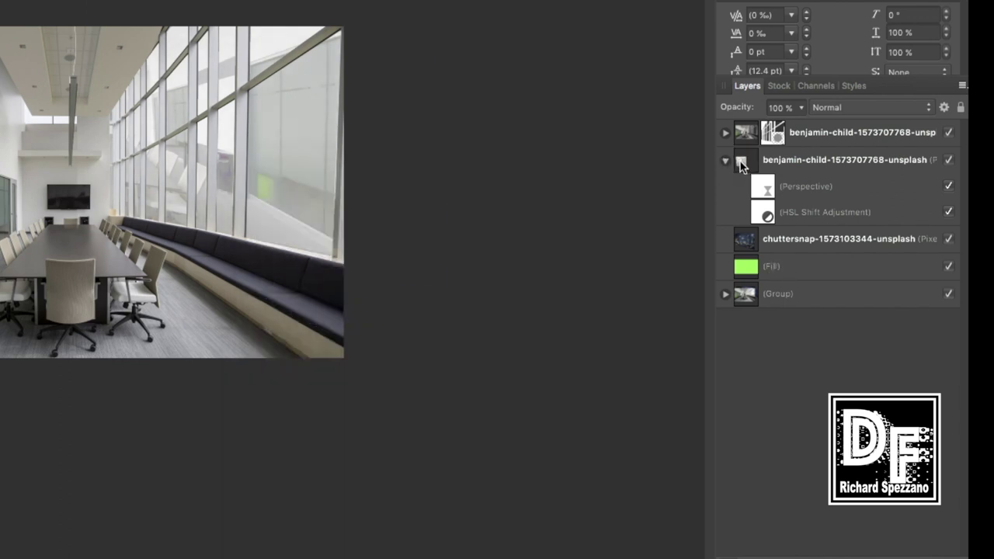
Set the reflection layer's blend mode to Glow and its opacity to 60%.
left_click(741, 166)
left_click(838, 109)
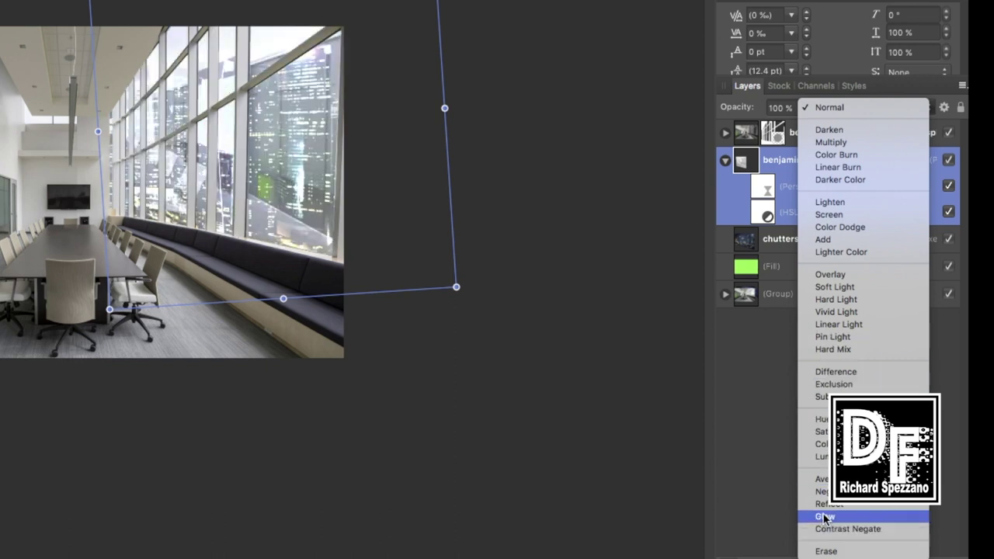
left_click(825, 517)
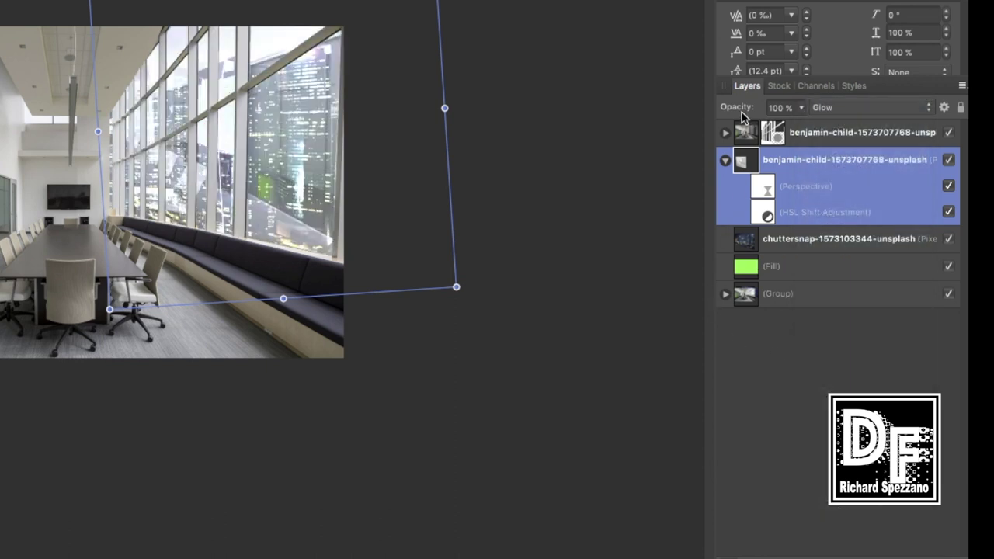
left_click_drag(744, 107, 698, 108)
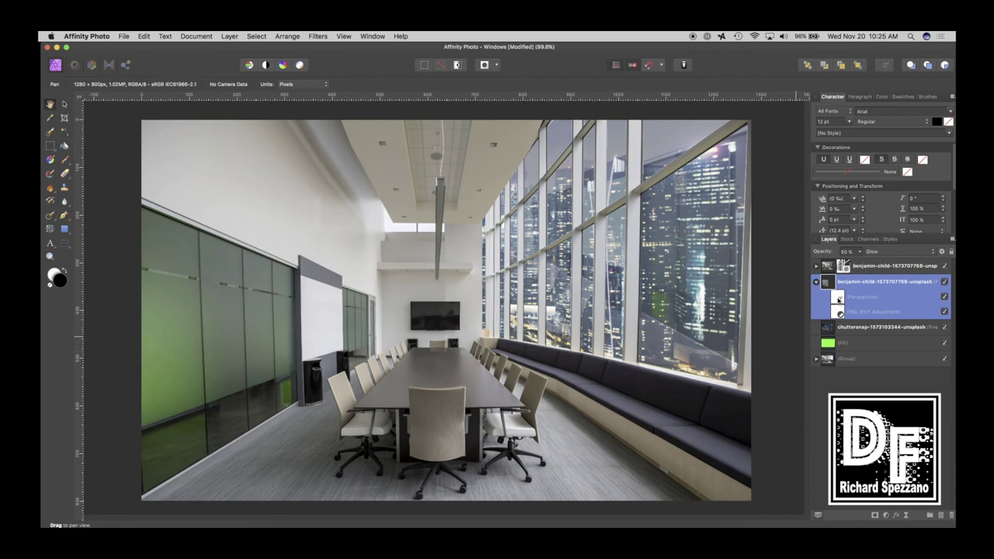
Edit the reflection layer's Perspective filter, dragging three grid corners to match the right-hand windows.
key("super+minus")
key("super+minus")
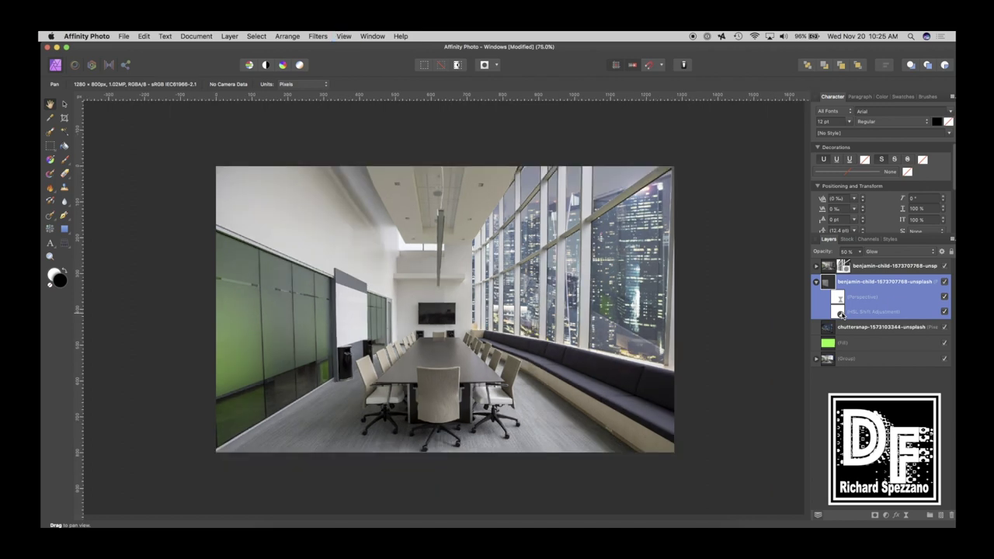
left_click(838, 298)
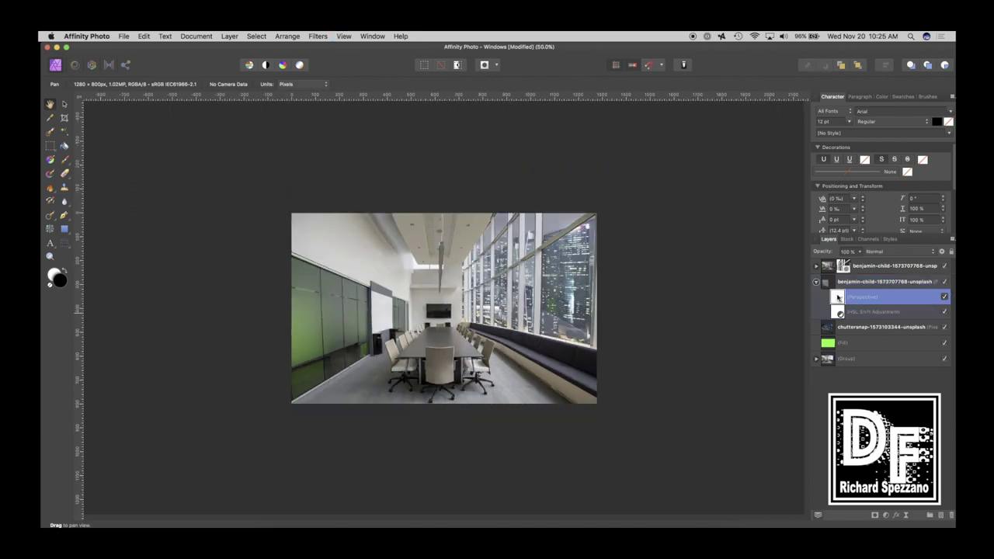
double_click(839, 298)
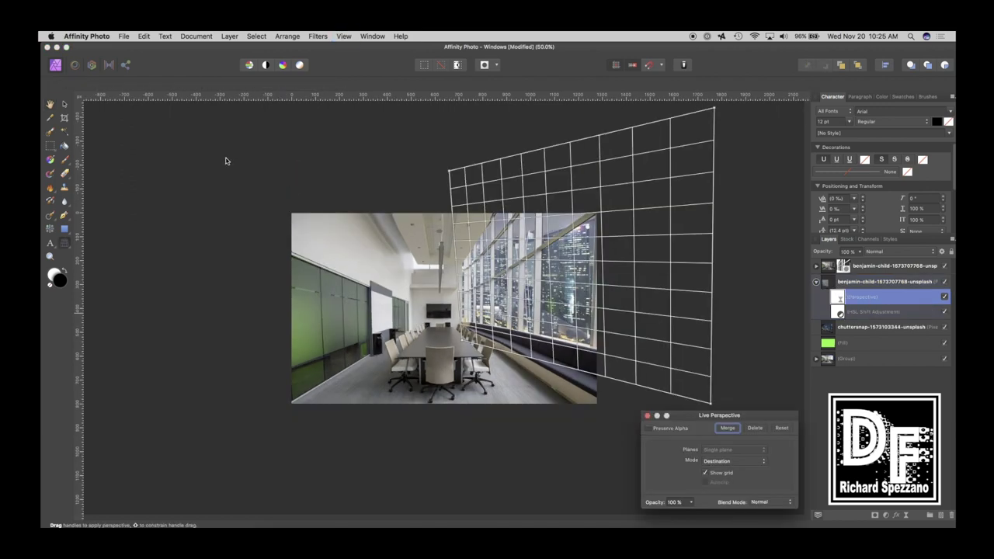
left_click_drag(710, 406, 714, 379)
left_click_drag(449, 174, 456, 203)
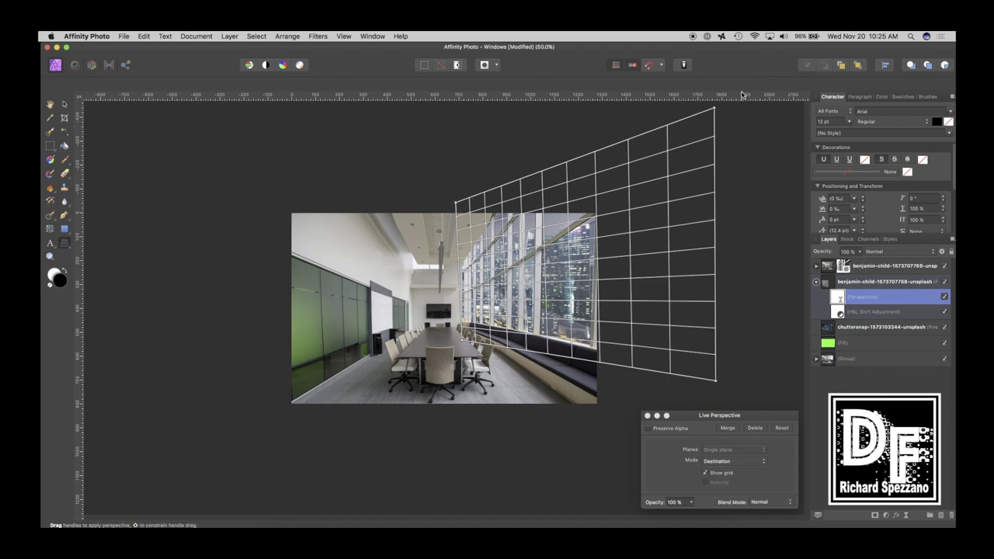
mouse_move(715, 111)
left_mouse_down()
mouse_move(721, 90)
mouse_move(725, 100)
left_mouse_up()
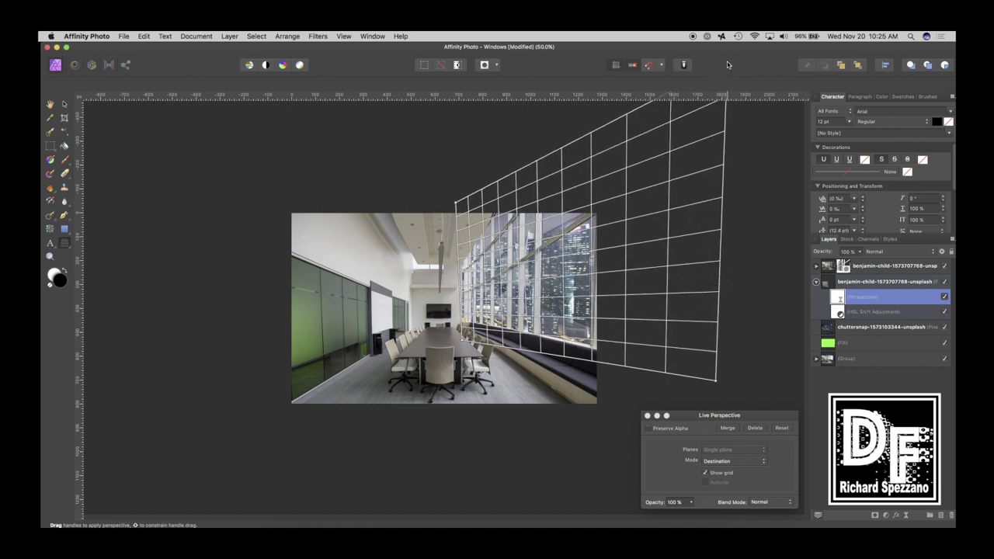
left_click(647, 417)
key("super+0")
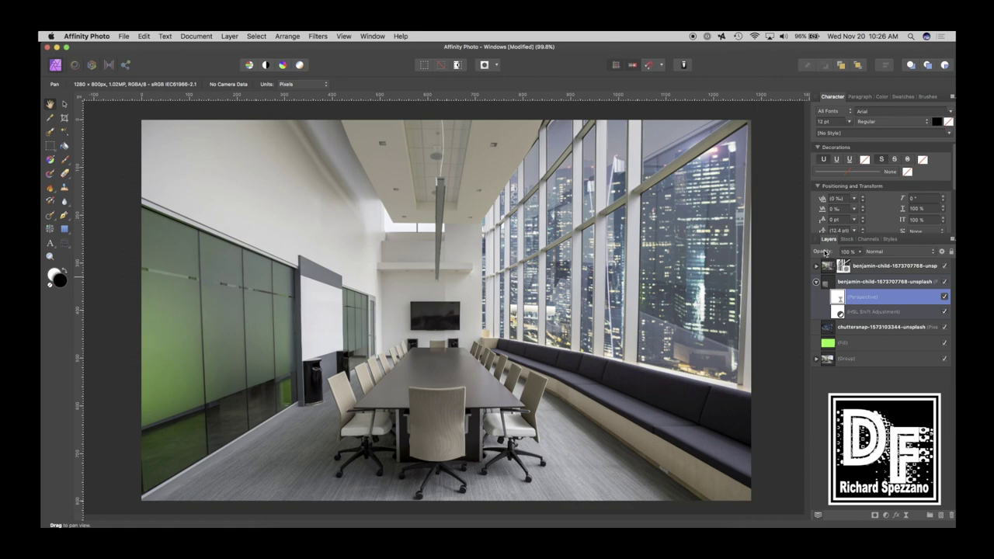
Lower the glowing reflection layer's opacity, then deselect and select the top room photo layer.
left_click(828, 284)
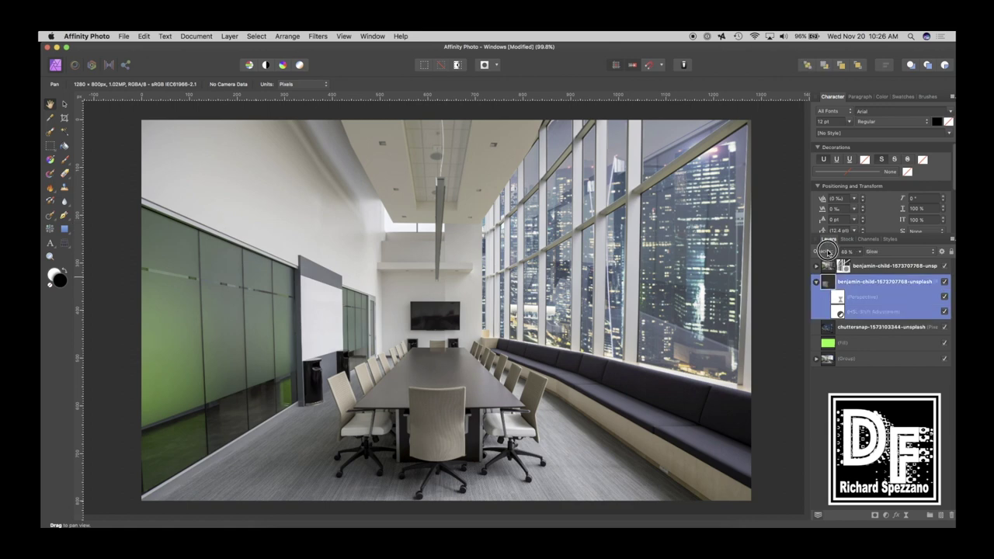
mouse_move(821, 251)
left_mouse_down()
mouse_move(812, 250)
mouse_move(852, 250)
mouse_move(829, 255)
left_mouse_up()
key("super+alt+d")
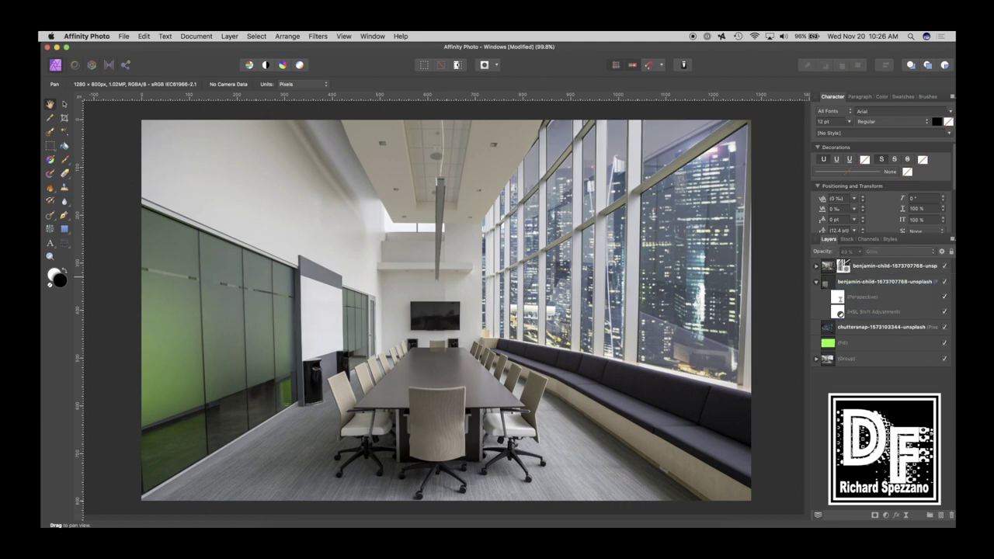
left_click(836, 268)
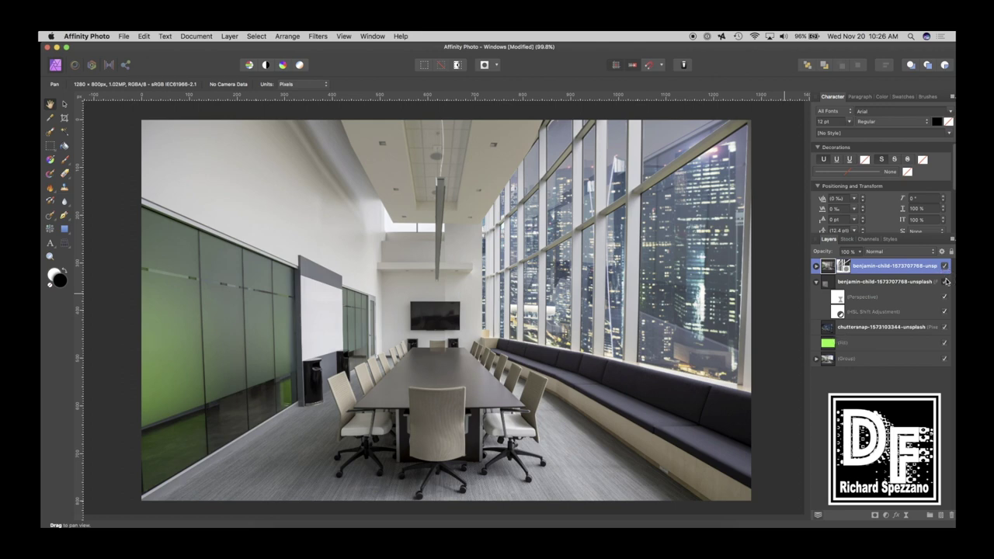
Hide the reflection layer and move the mountain sky layer from the group up under the top layer.
left_click(945, 282)
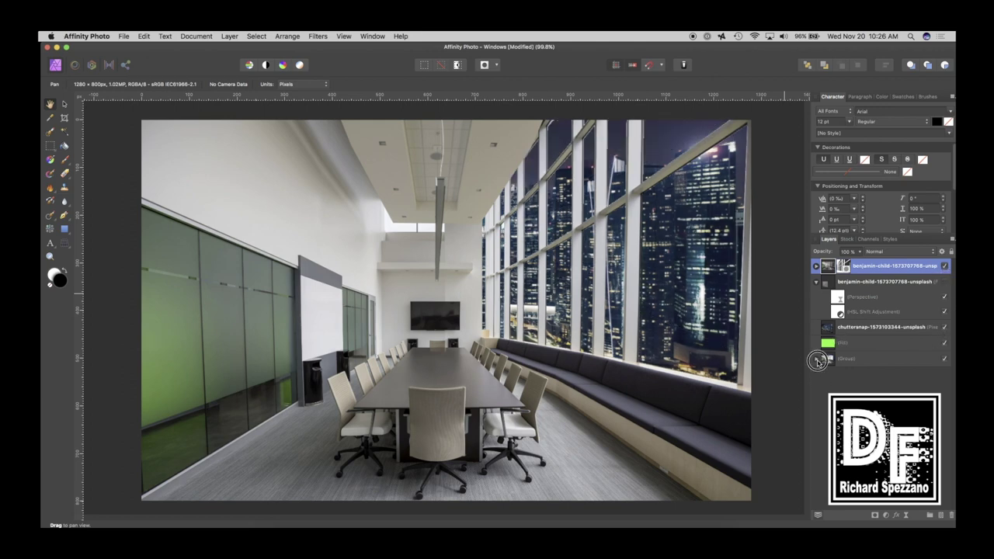
left_click(816, 359)
left_click(838, 390)
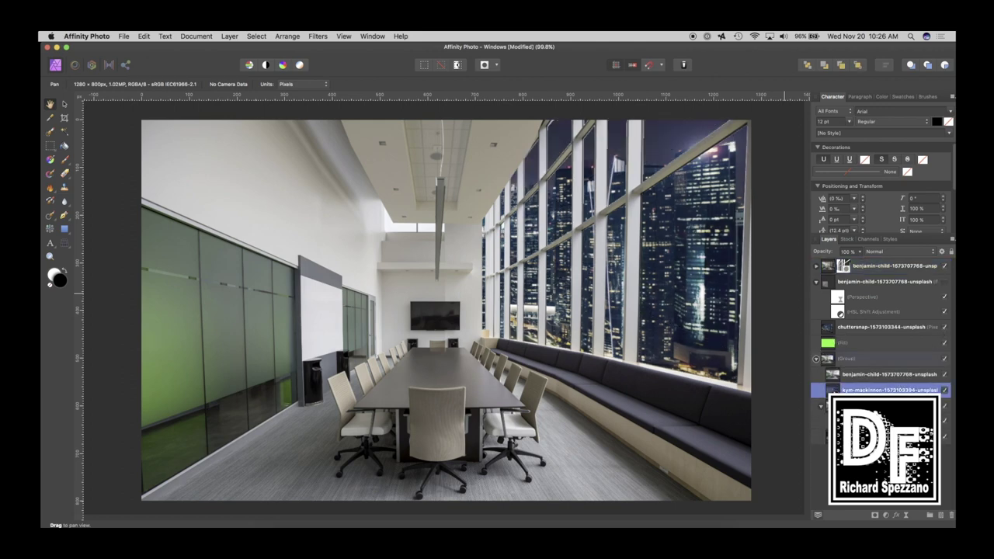
left_click(834, 391)
left_click_drag(833, 390, 834, 300)
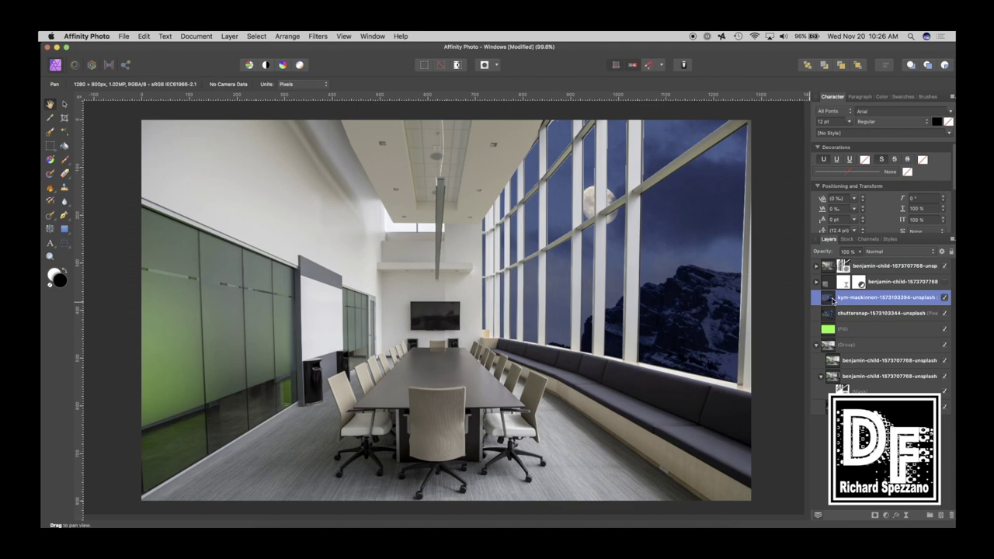
Show the reflection layer again and set its opacity to about 14%, toggling it to compare.
left_click(945, 284)
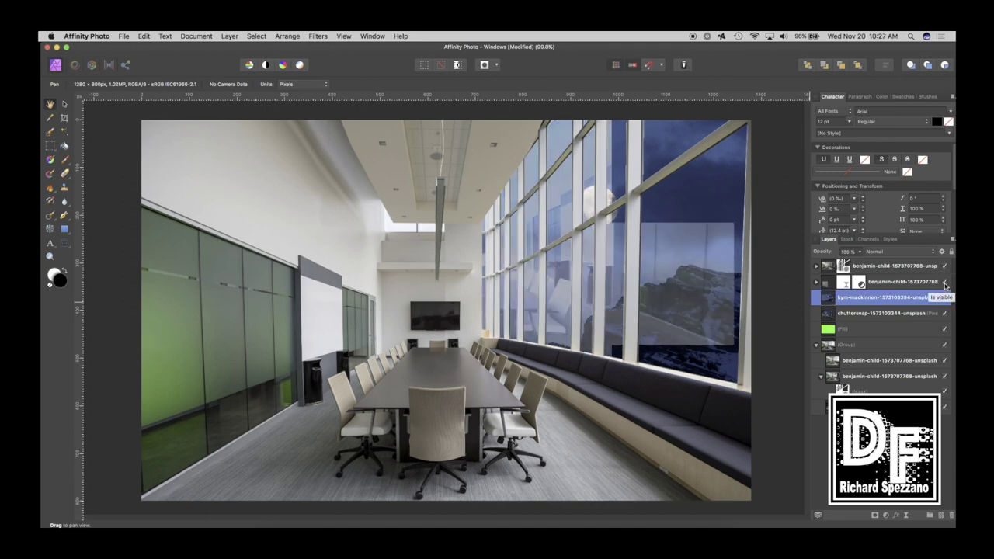
left_click(825, 283)
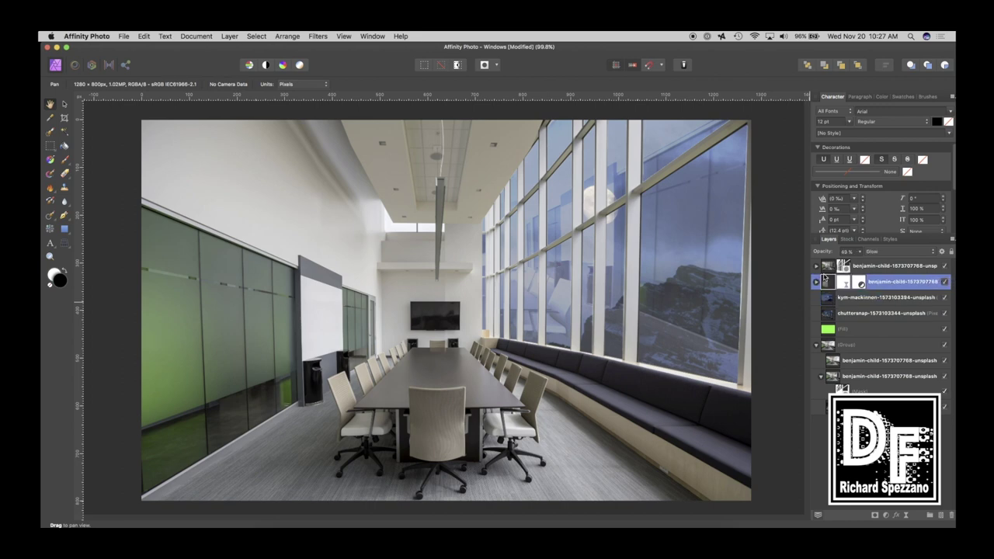
mouse_move(810, 250)
left_mouse_down()
mouse_move(845, 254)
mouse_move(811, 257)
left_mouse_up()
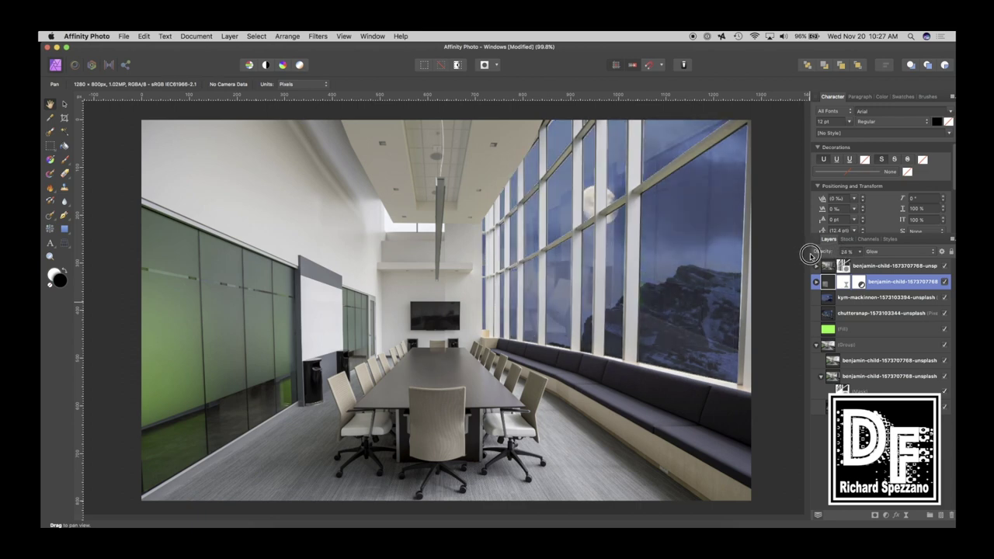
key("super+d")
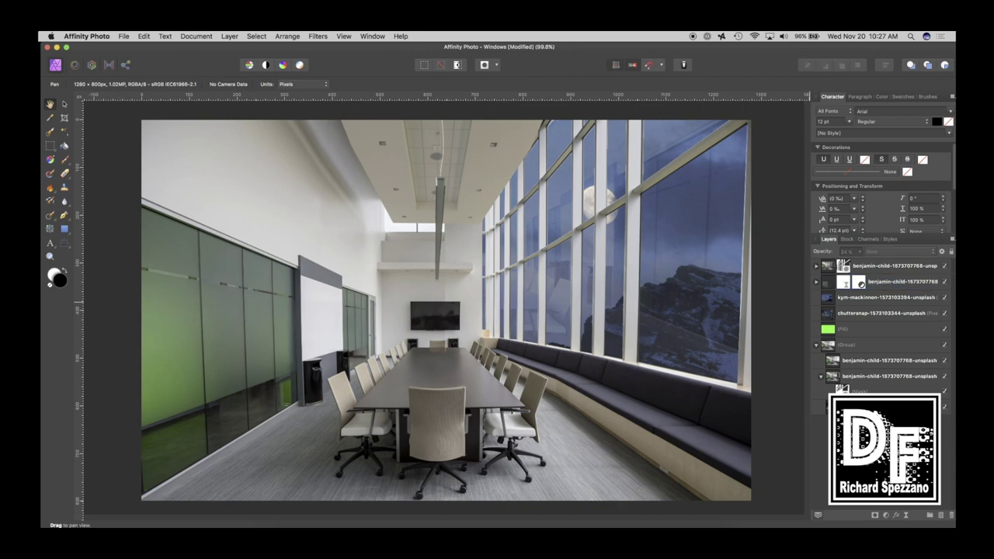
left_click(841, 286)
left_click(945, 282)
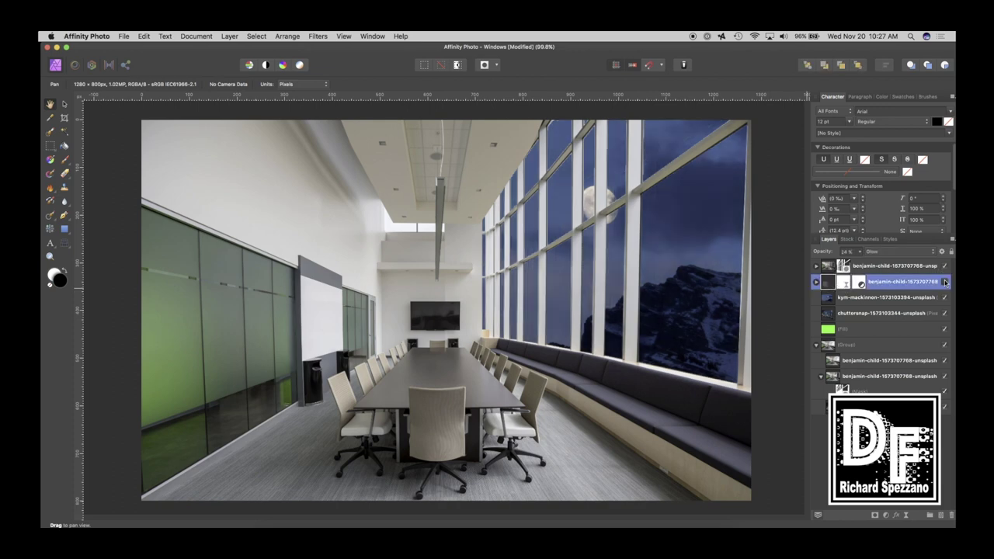
left_click(945, 282)
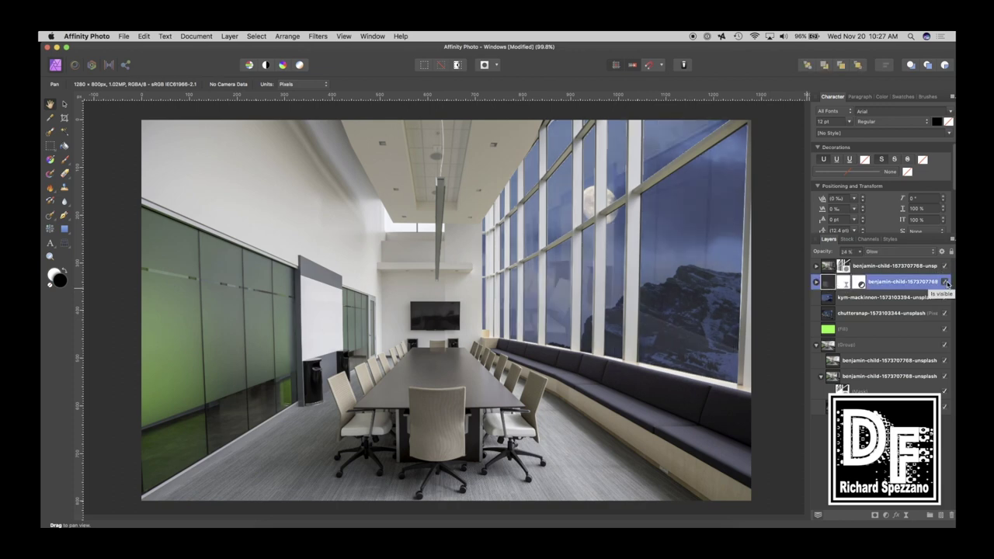